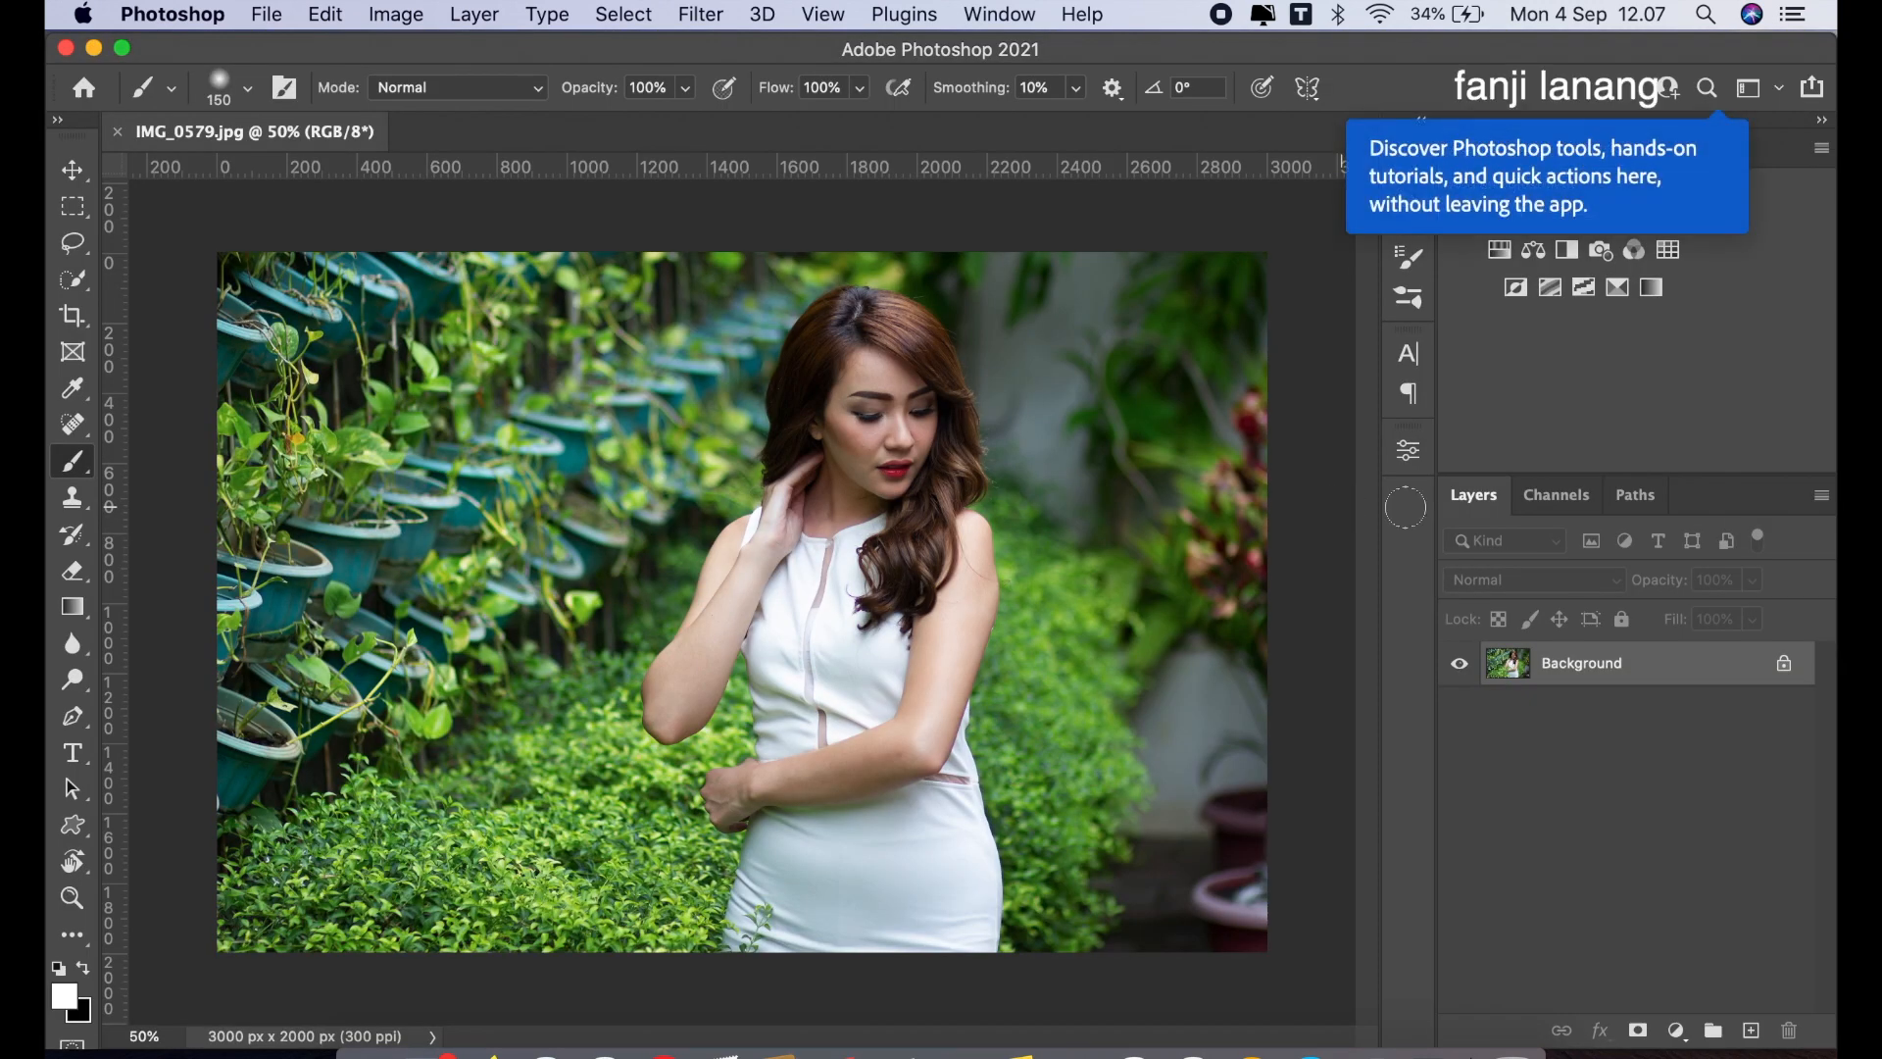
# - Duplicate the Background layer and open the copy in the Camera Raw Filter
pyautogui.moveTo(1776, 667); pyautogui.dragTo(1751, 1030)
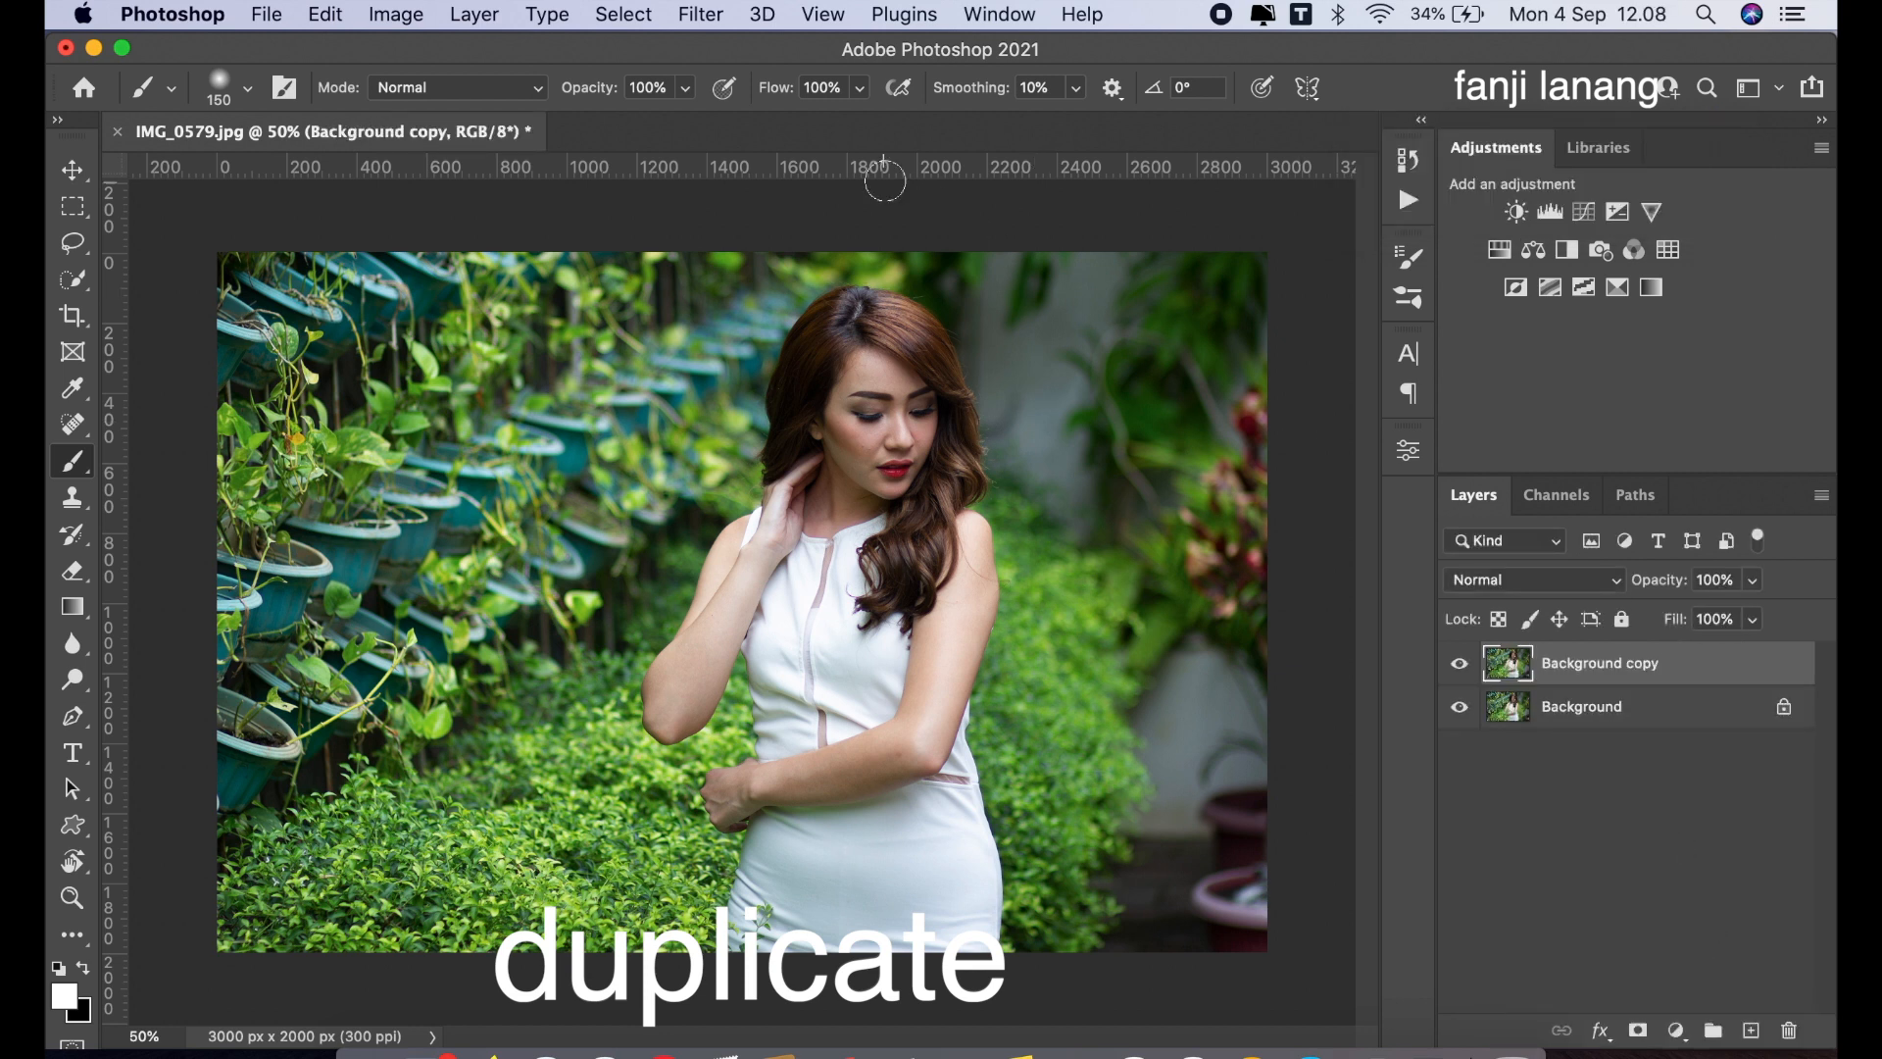
pyautogui.click(701, 13)
pyautogui.click(794, 236)
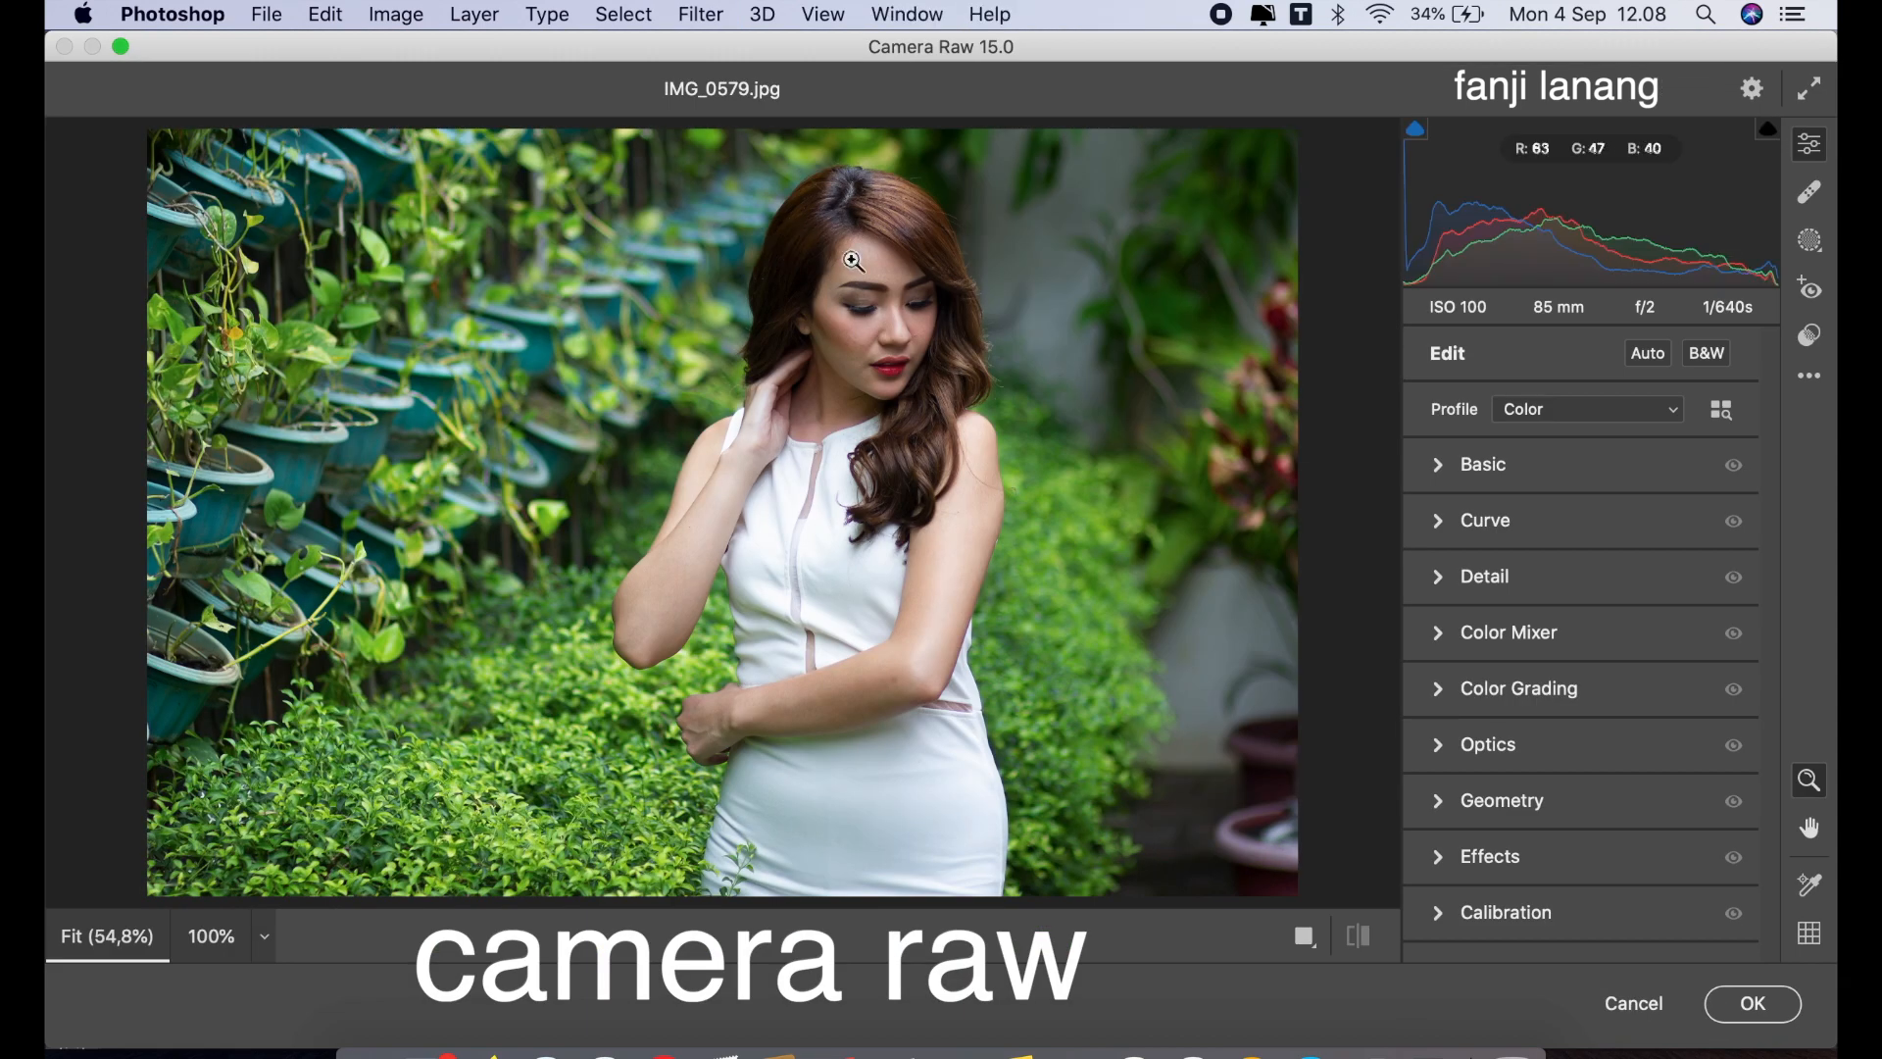
# - In the Basic adjustments, set Exposure to -0,55, Highlights to -16, Shadows to +75, Blacks to -35, Texture to -10 and Clarity to +10
pyautogui.click(1437, 463)
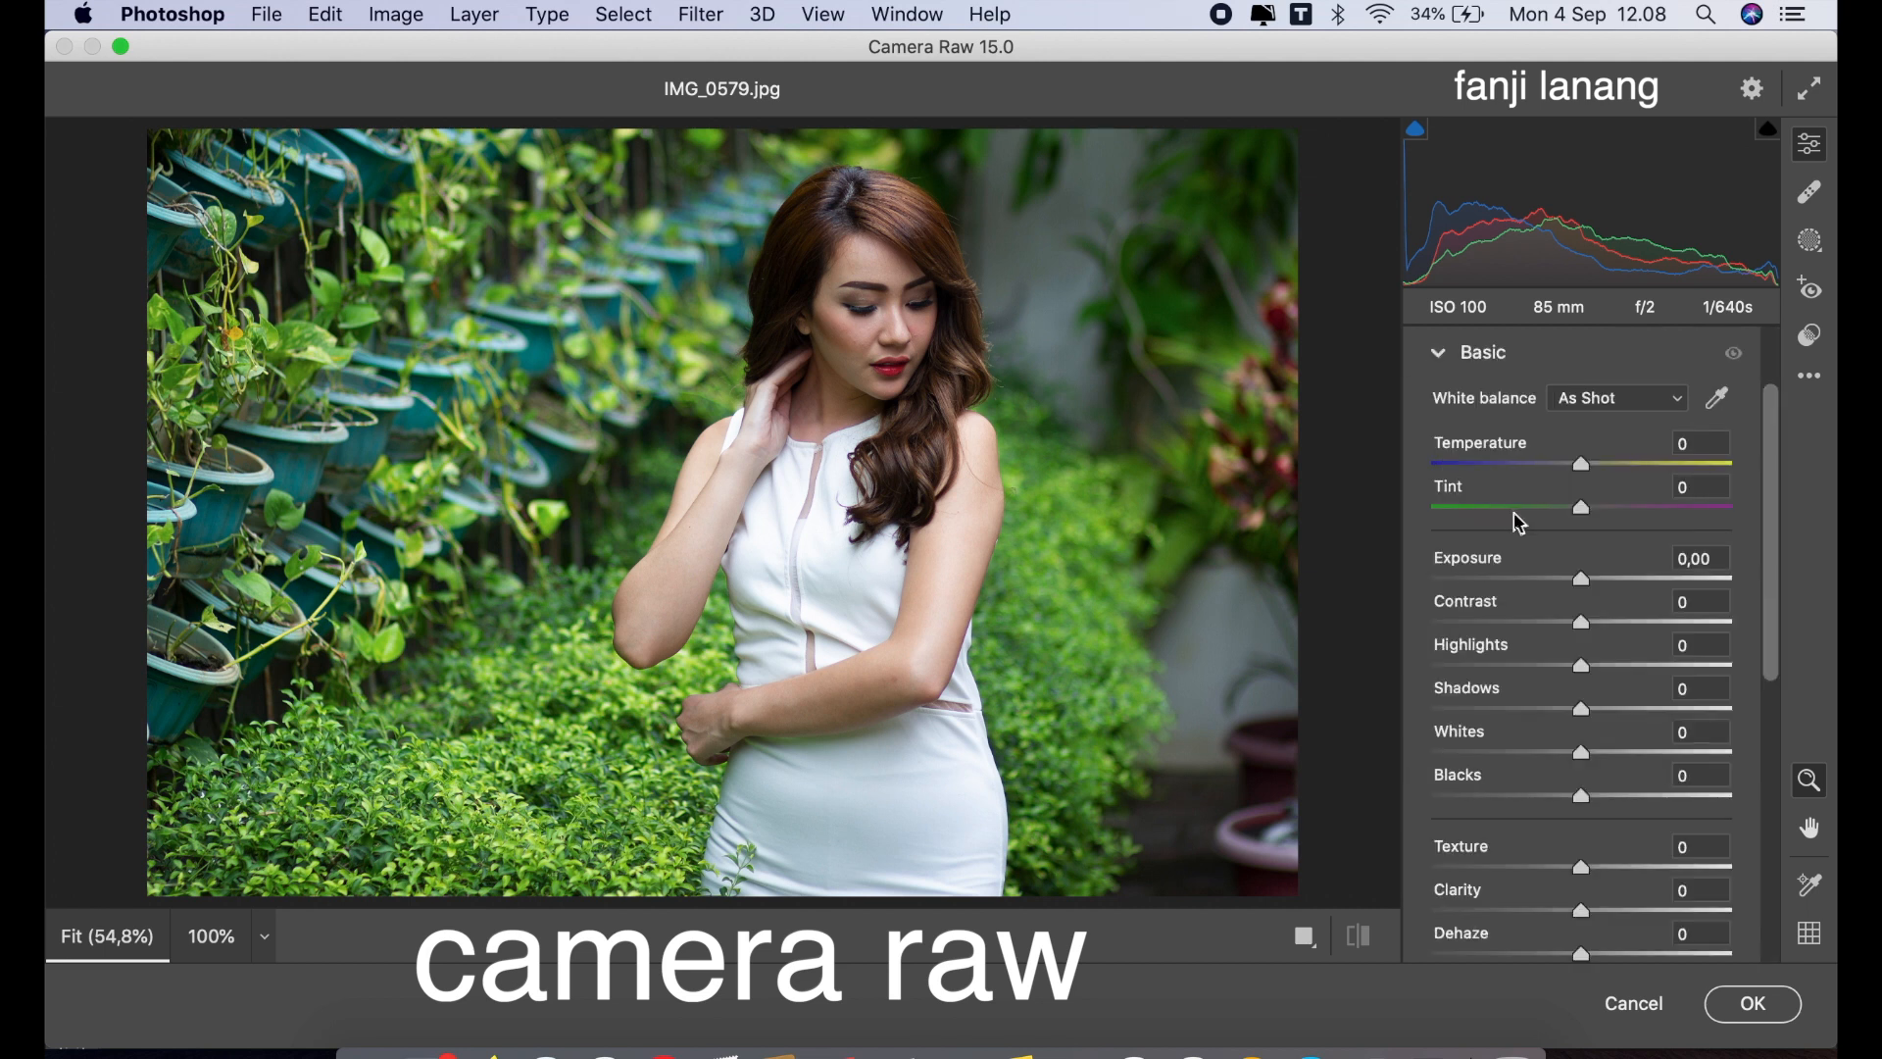
pyautogui.moveTo(1576, 579); pyautogui.dragTo(1567, 584)
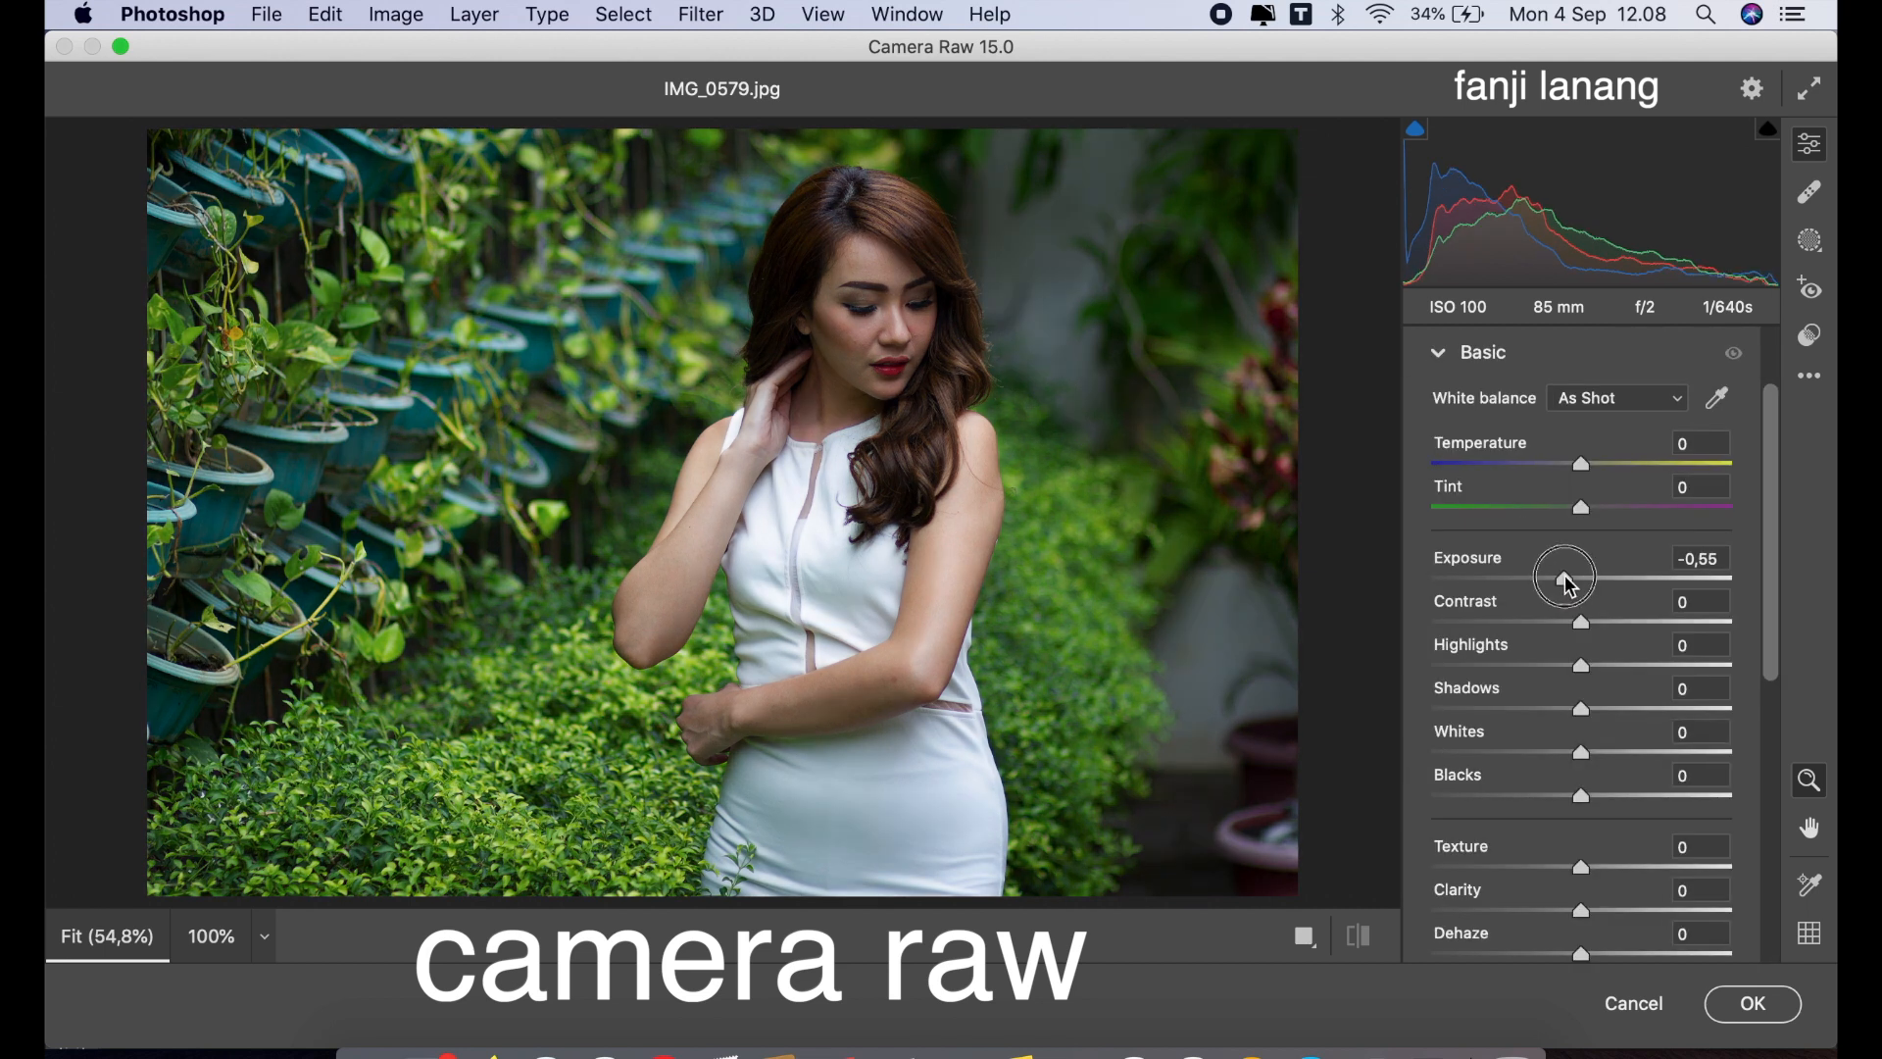
pyautogui.click(1559, 673)
pyautogui.moveTo(1585, 713); pyautogui.dragTo(1695, 722)
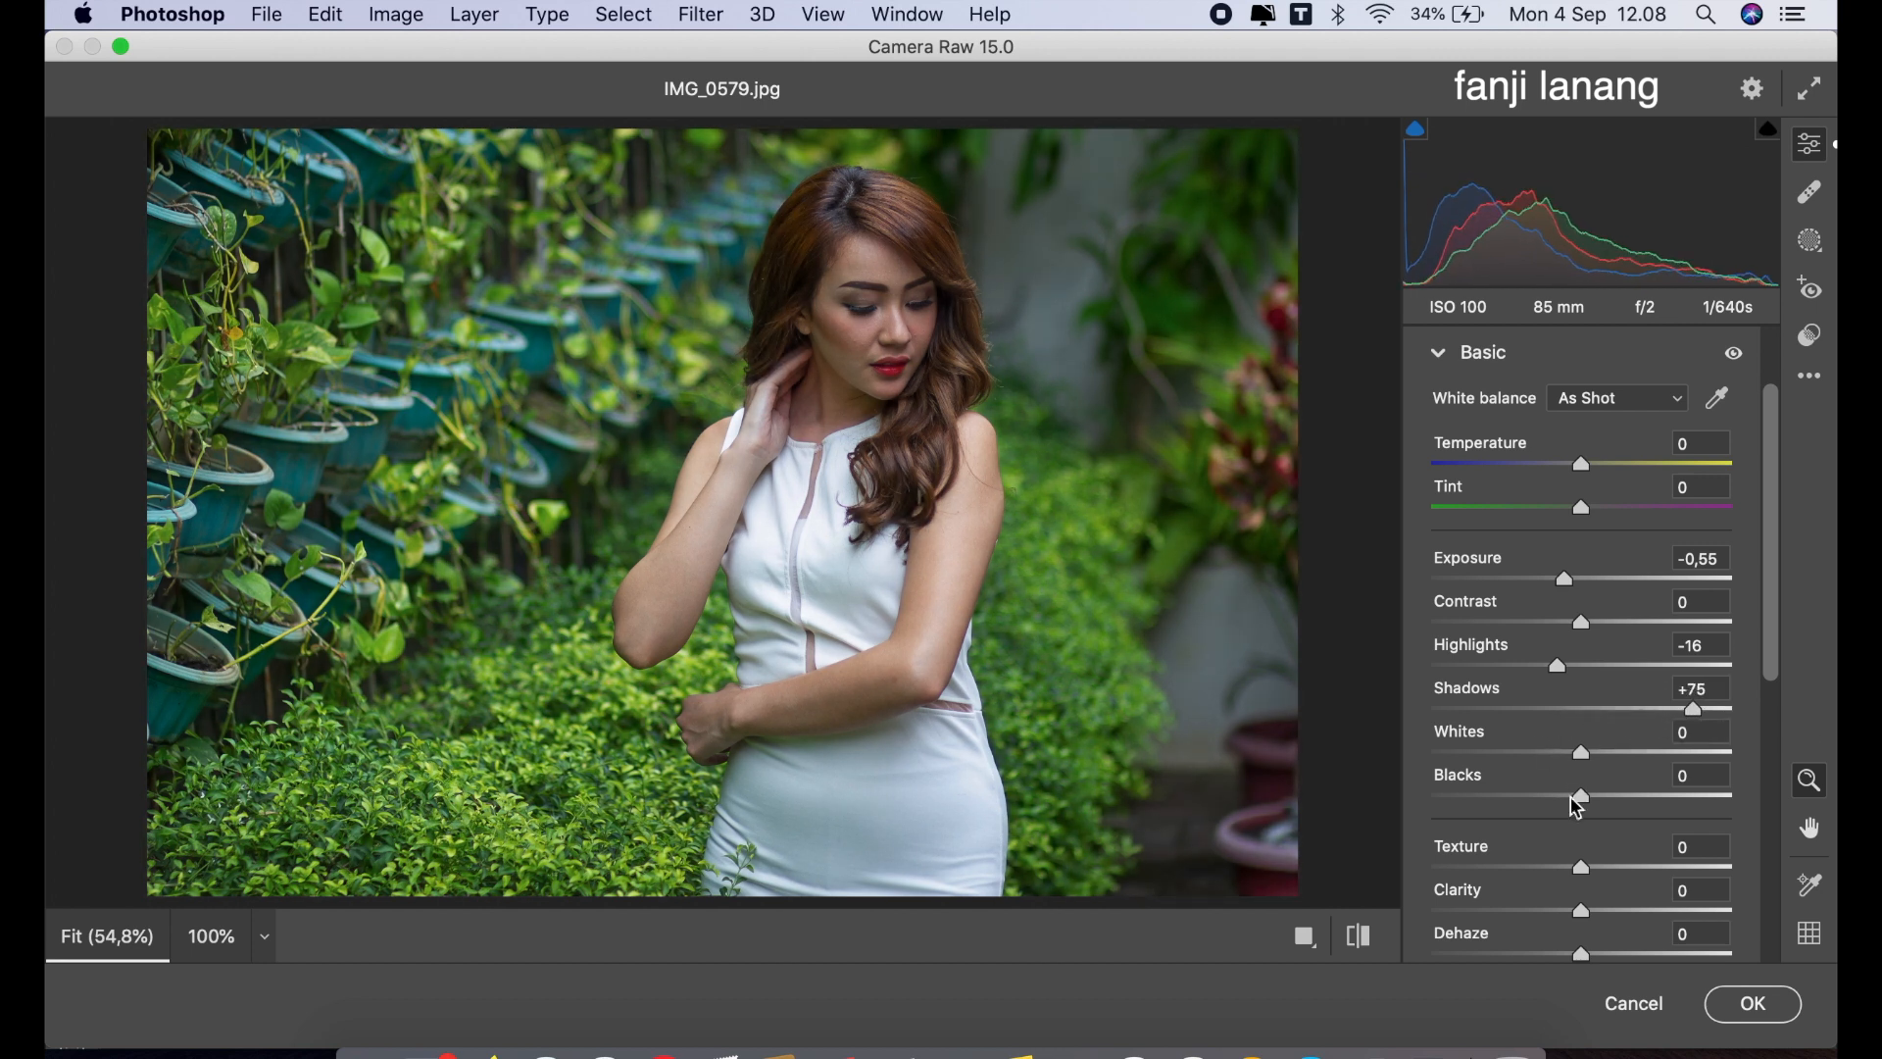
pyautogui.moveTo(1557, 809); pyautogui.dragTo(1529, 810)
pyautogui.moveTo(1589, 867); pyautogui.dragTo(1597, 926)
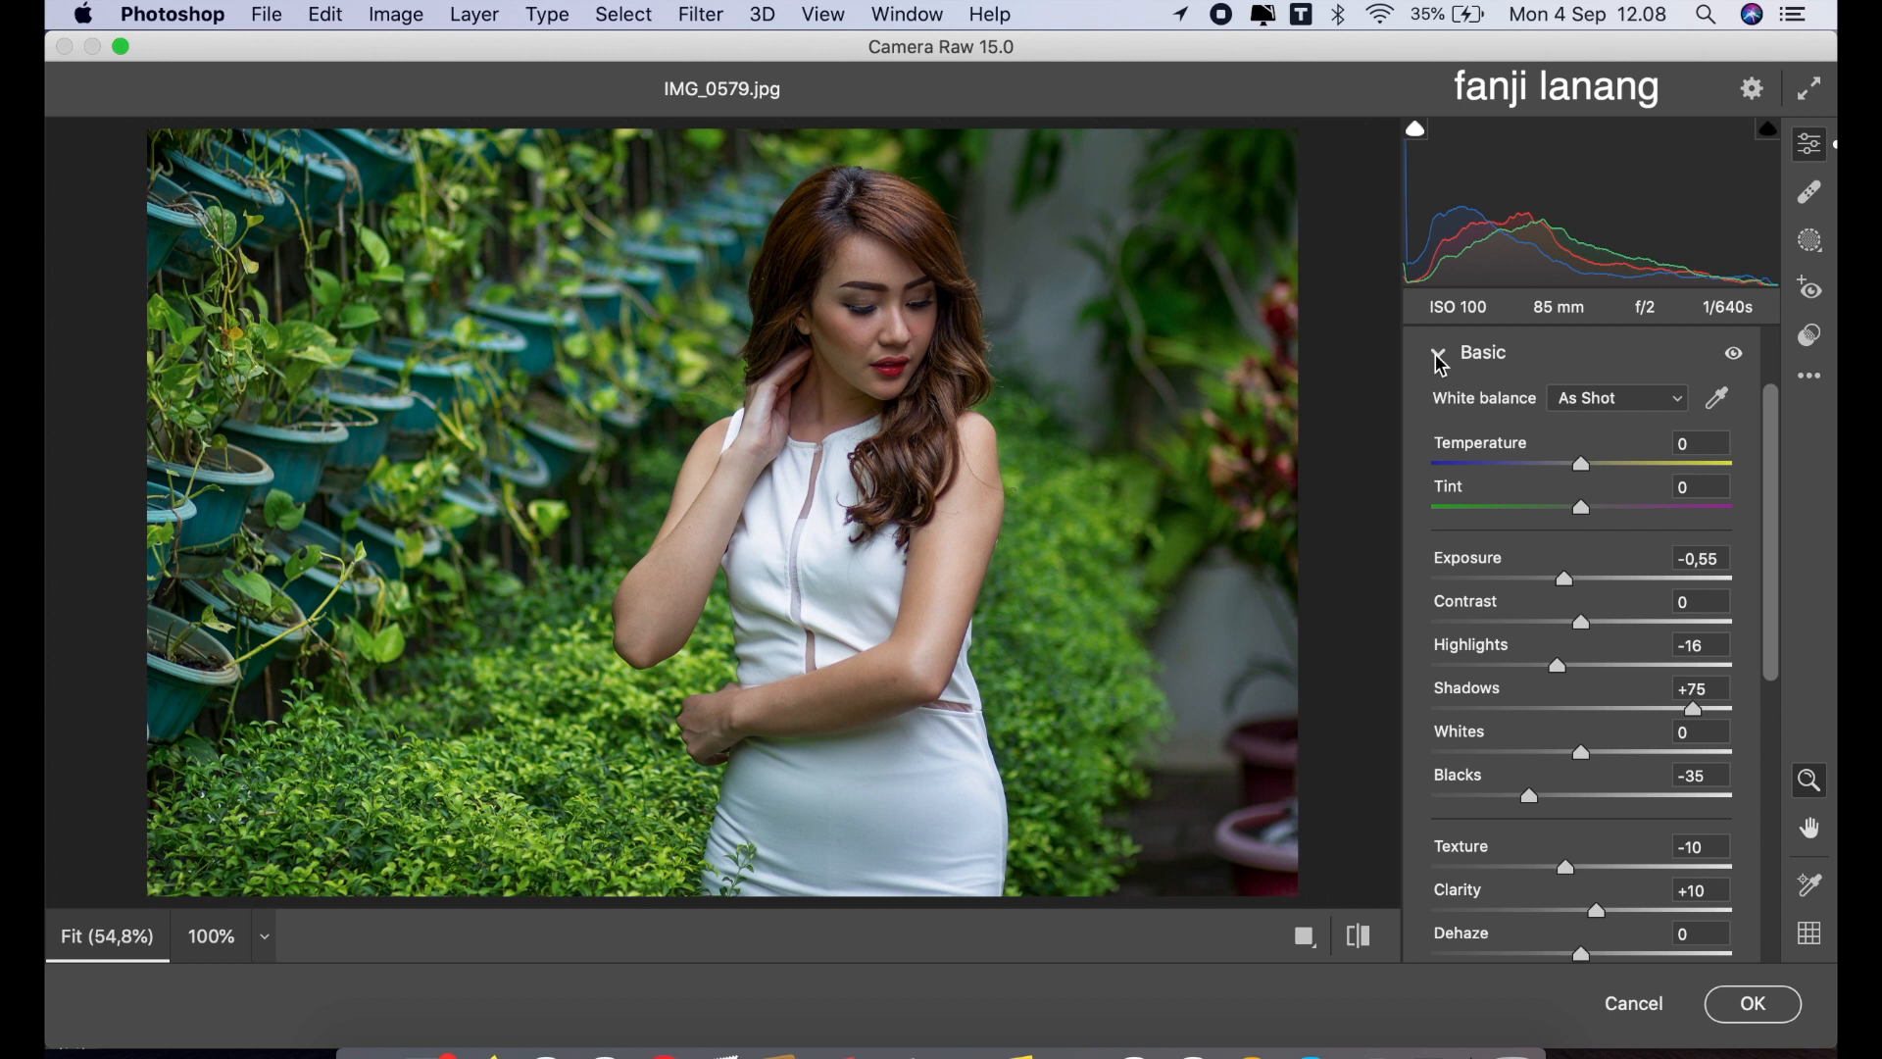
pyautogui.click(1438, 355)
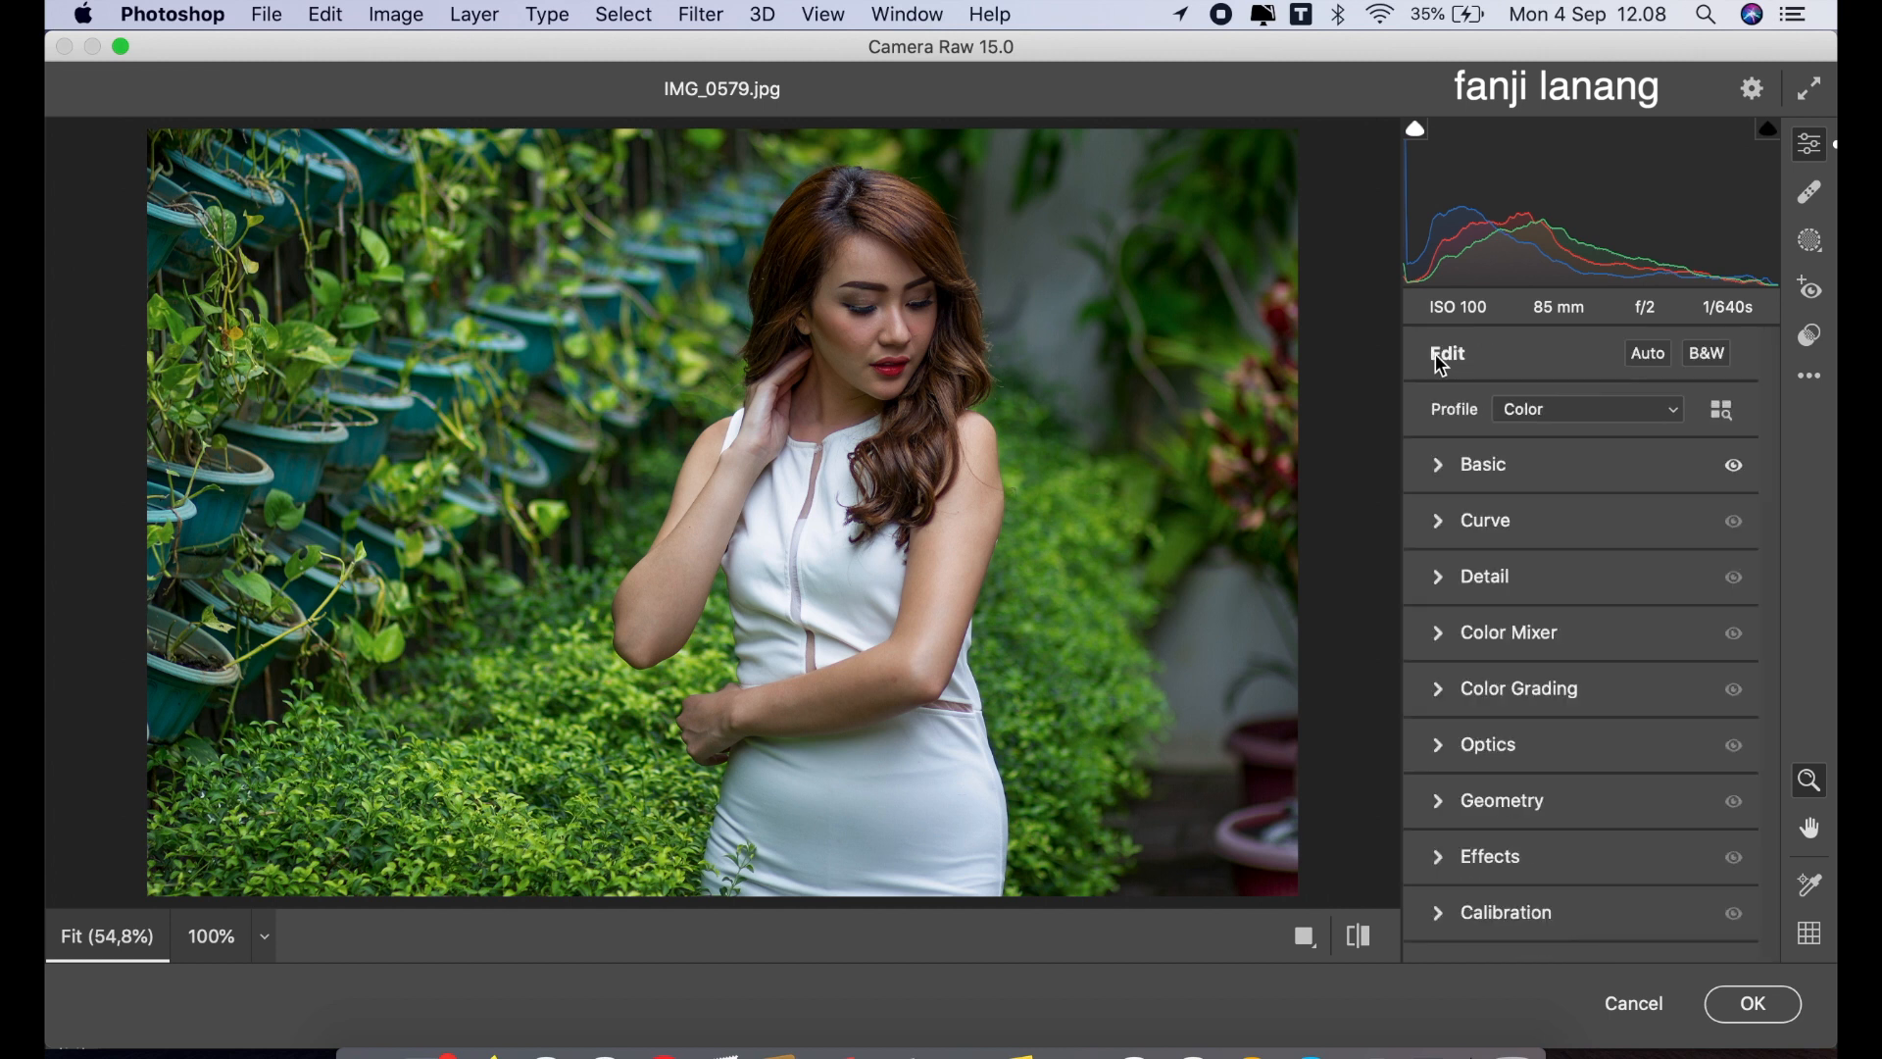
# - Shift the white point of the blue channel's point curve to input 240, output 255
pyautogui.click(1439, 521)
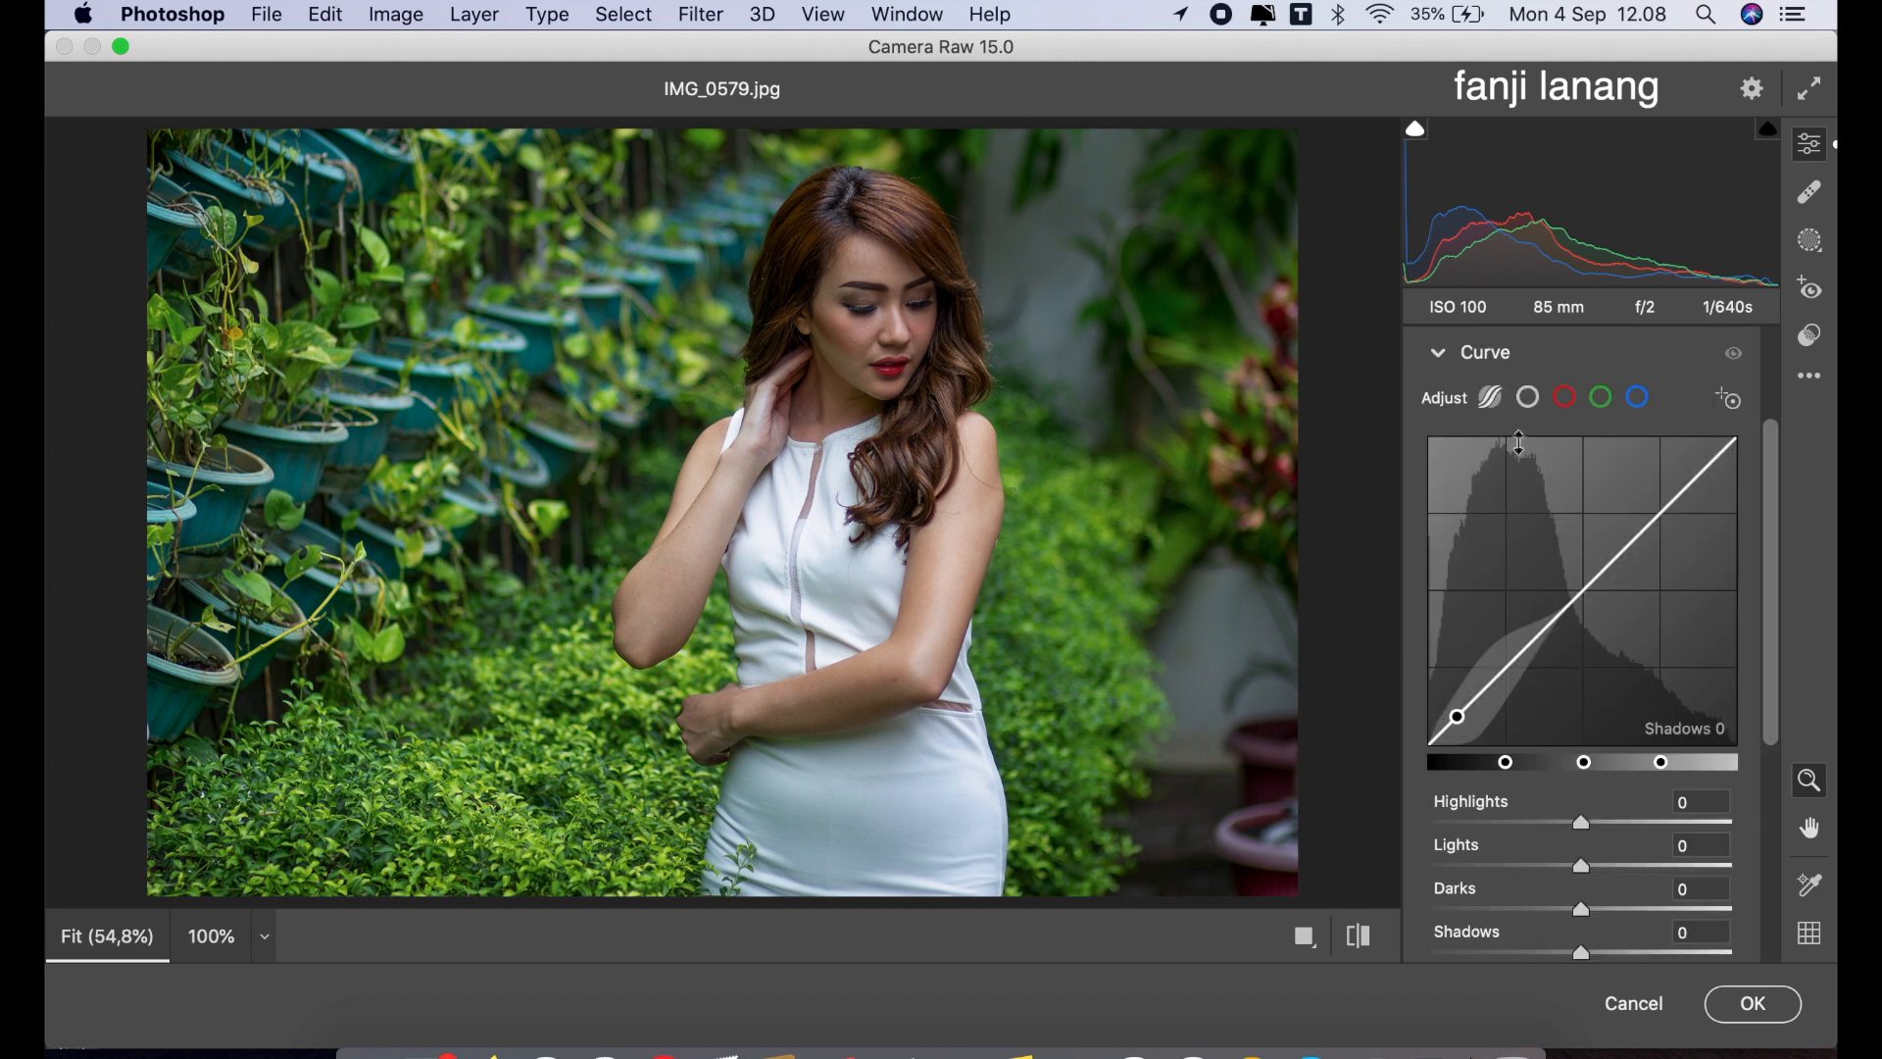
pyautogui.click(1638, 399)
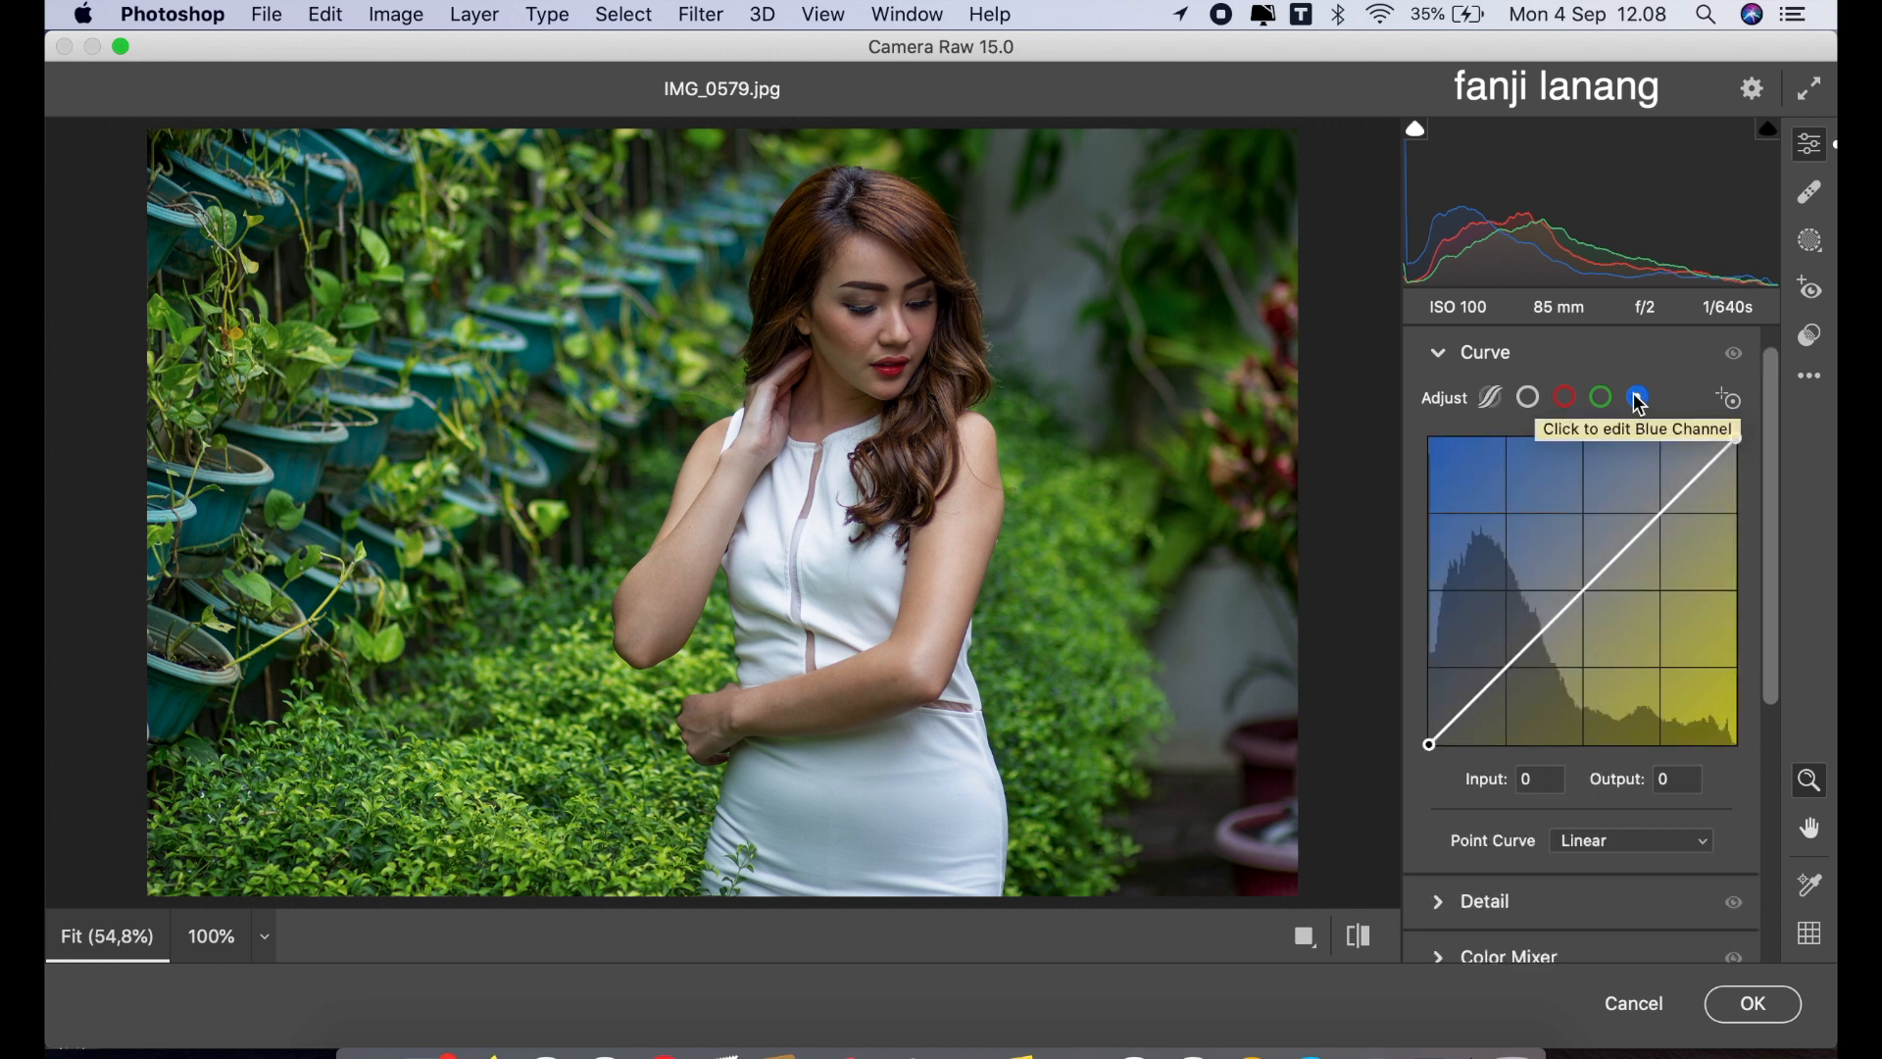
pyautogui.moveTo(1428, 747)
pyautogui.mouseDown()
pyautogui.moveTo(1430, 721)
pyautogui.moveTo(1430, 744)
pyautogui.mouseUp()
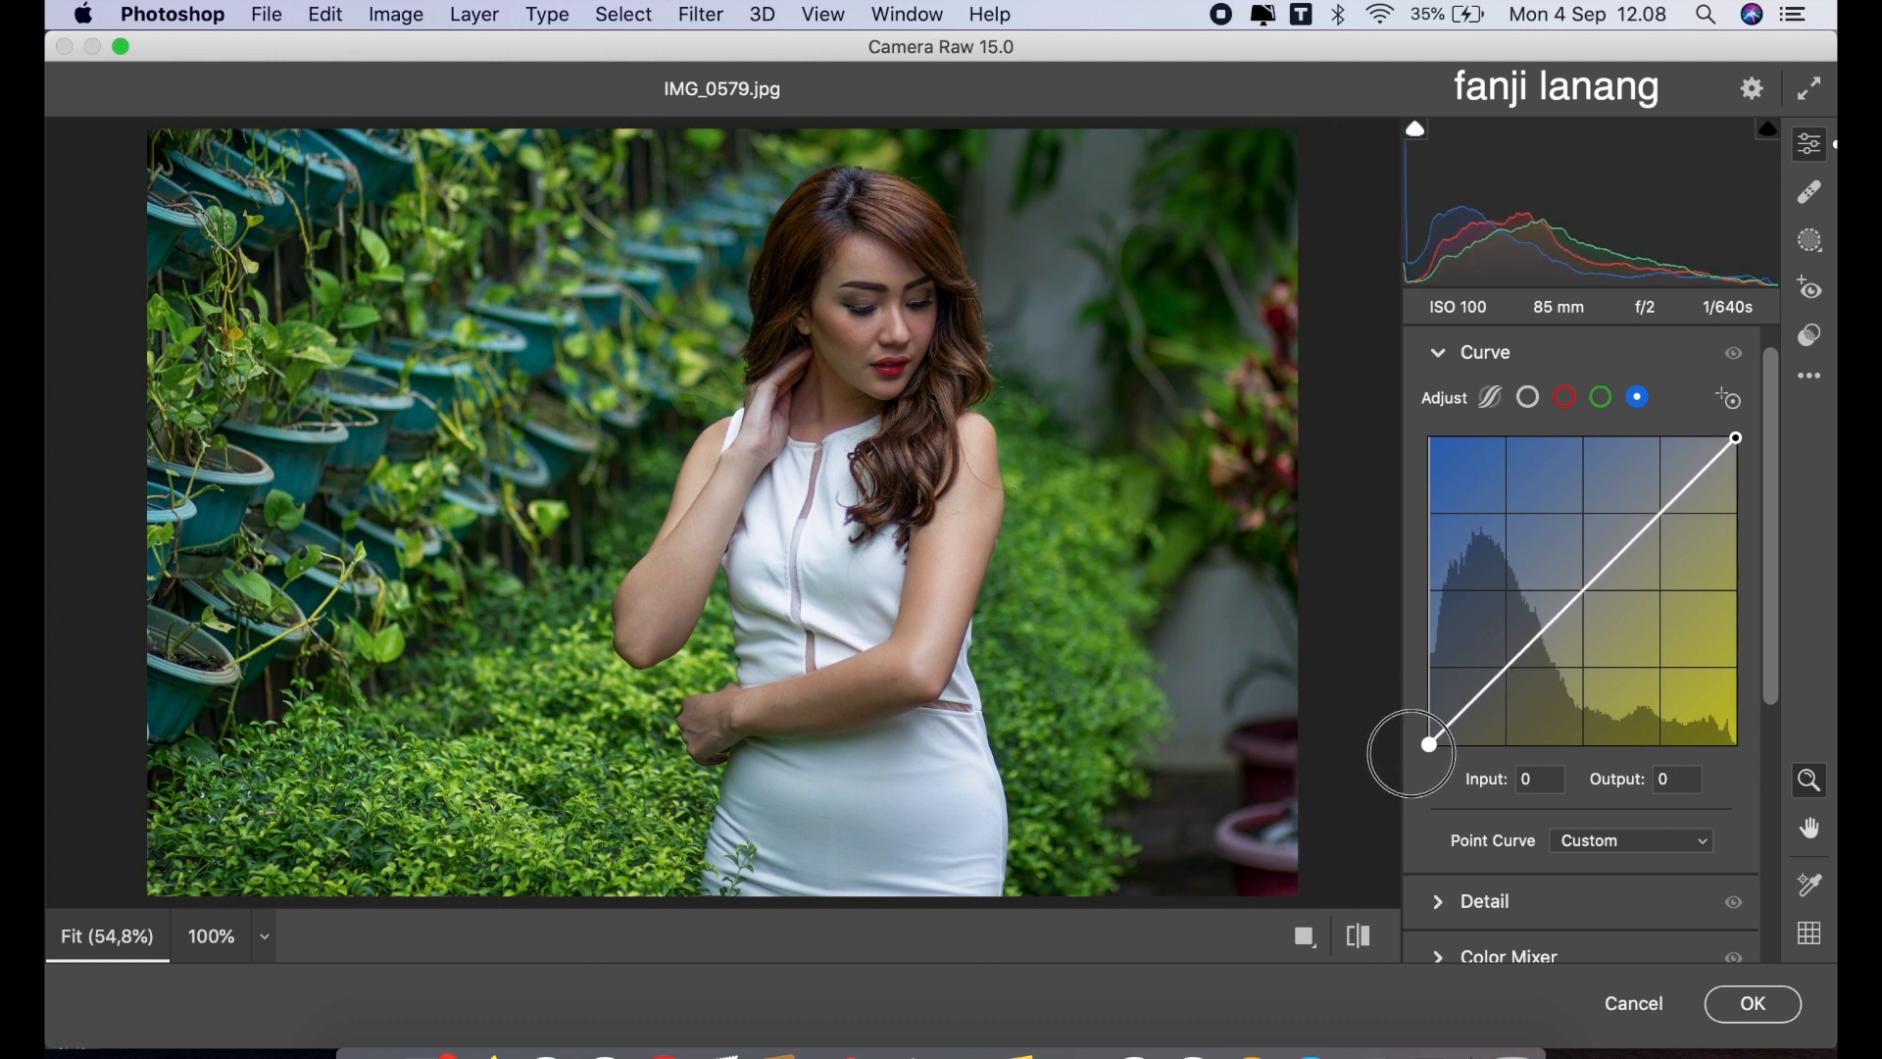
pyautogui.moveTo(1734, 438); pyautogui.dragTo(1718, 439)
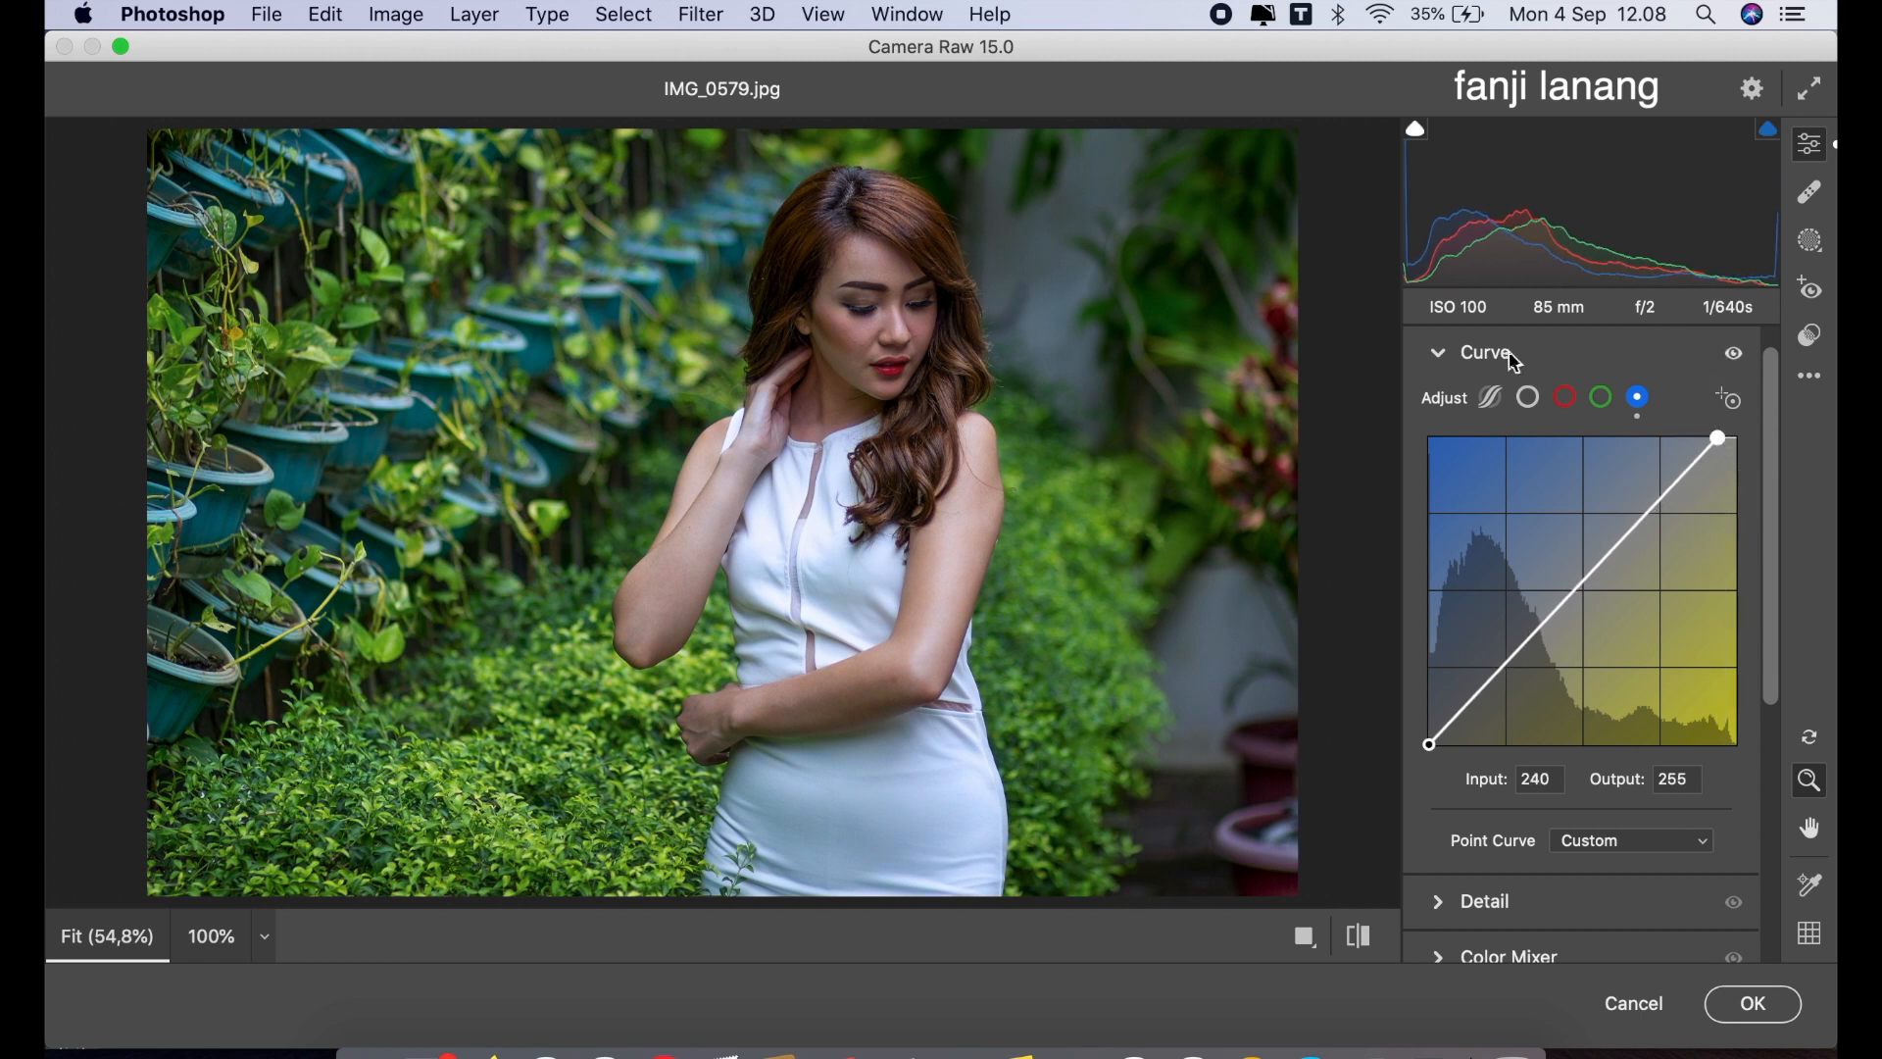
pyautogui.click(1447, 355)
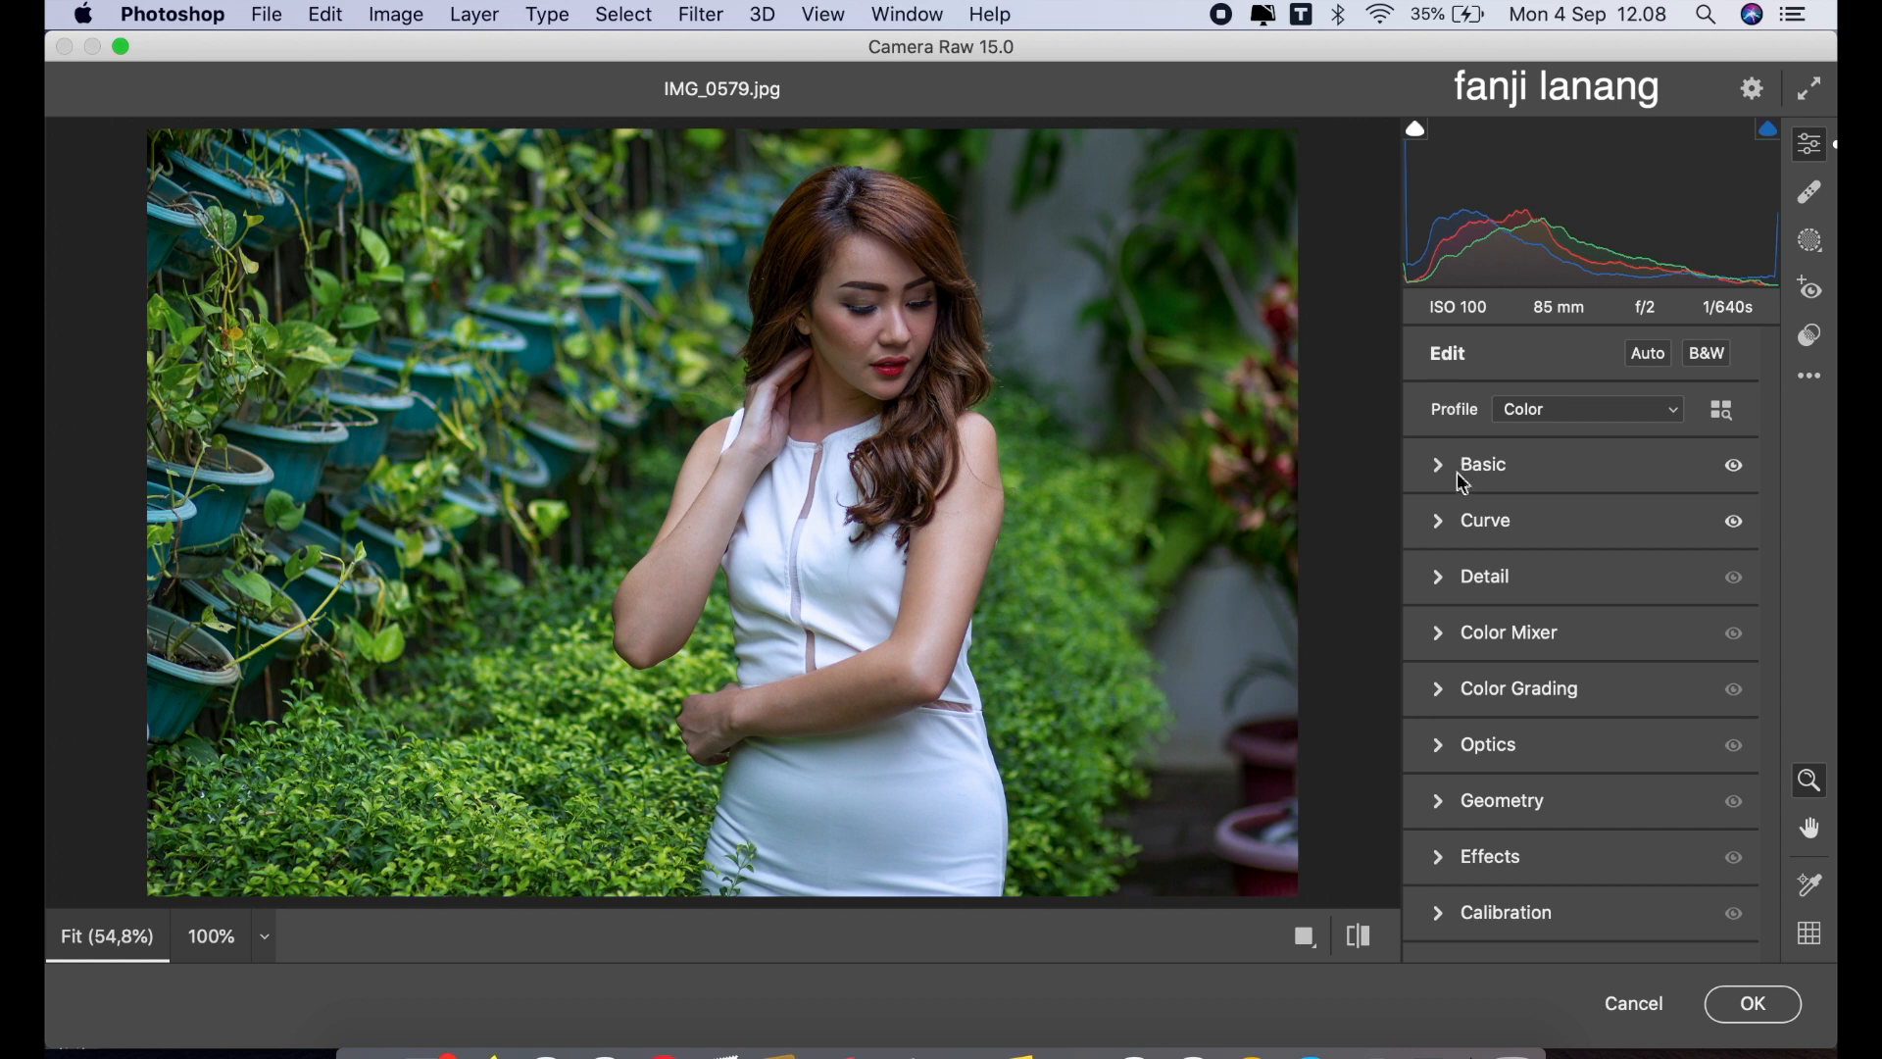
# - In the Color Mixer, set the hue of Greens to +100, Aquas to +39 and Blues to -25
pyautogui.click(1447, 636)
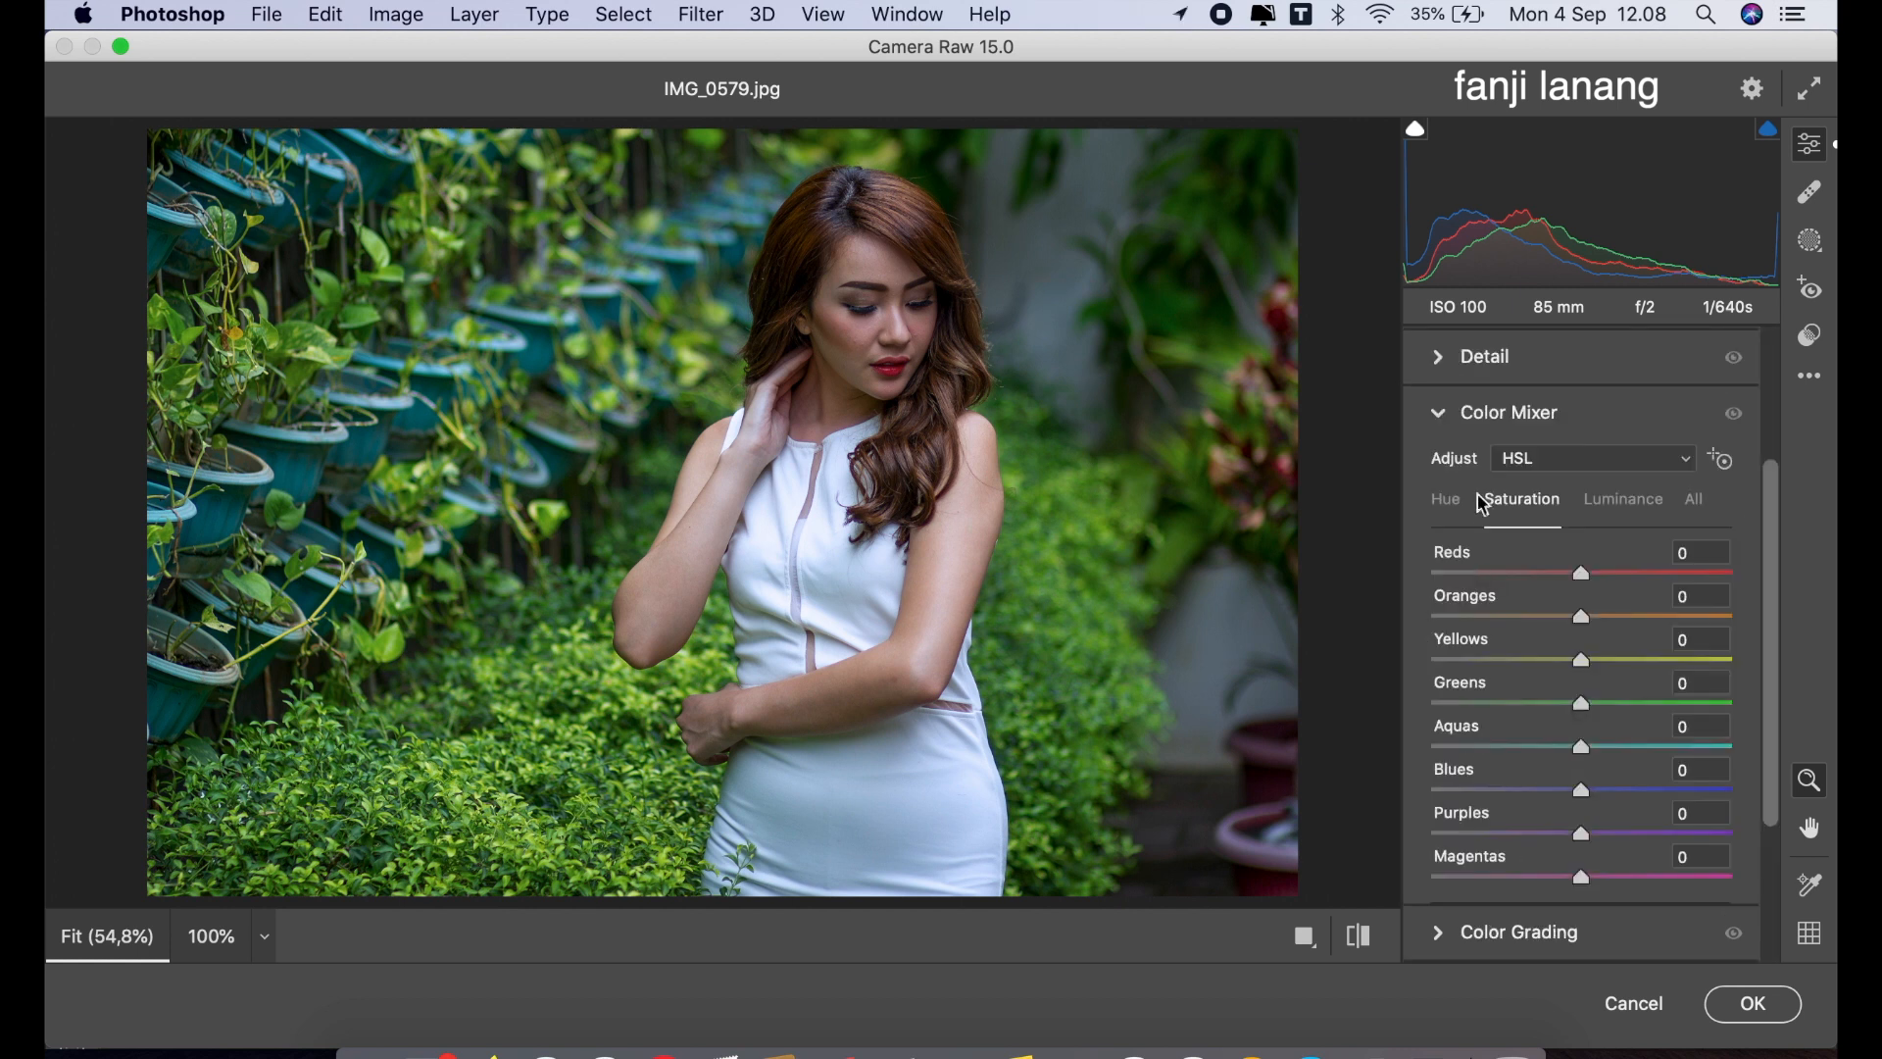
pyautogui.click(1464, 504)
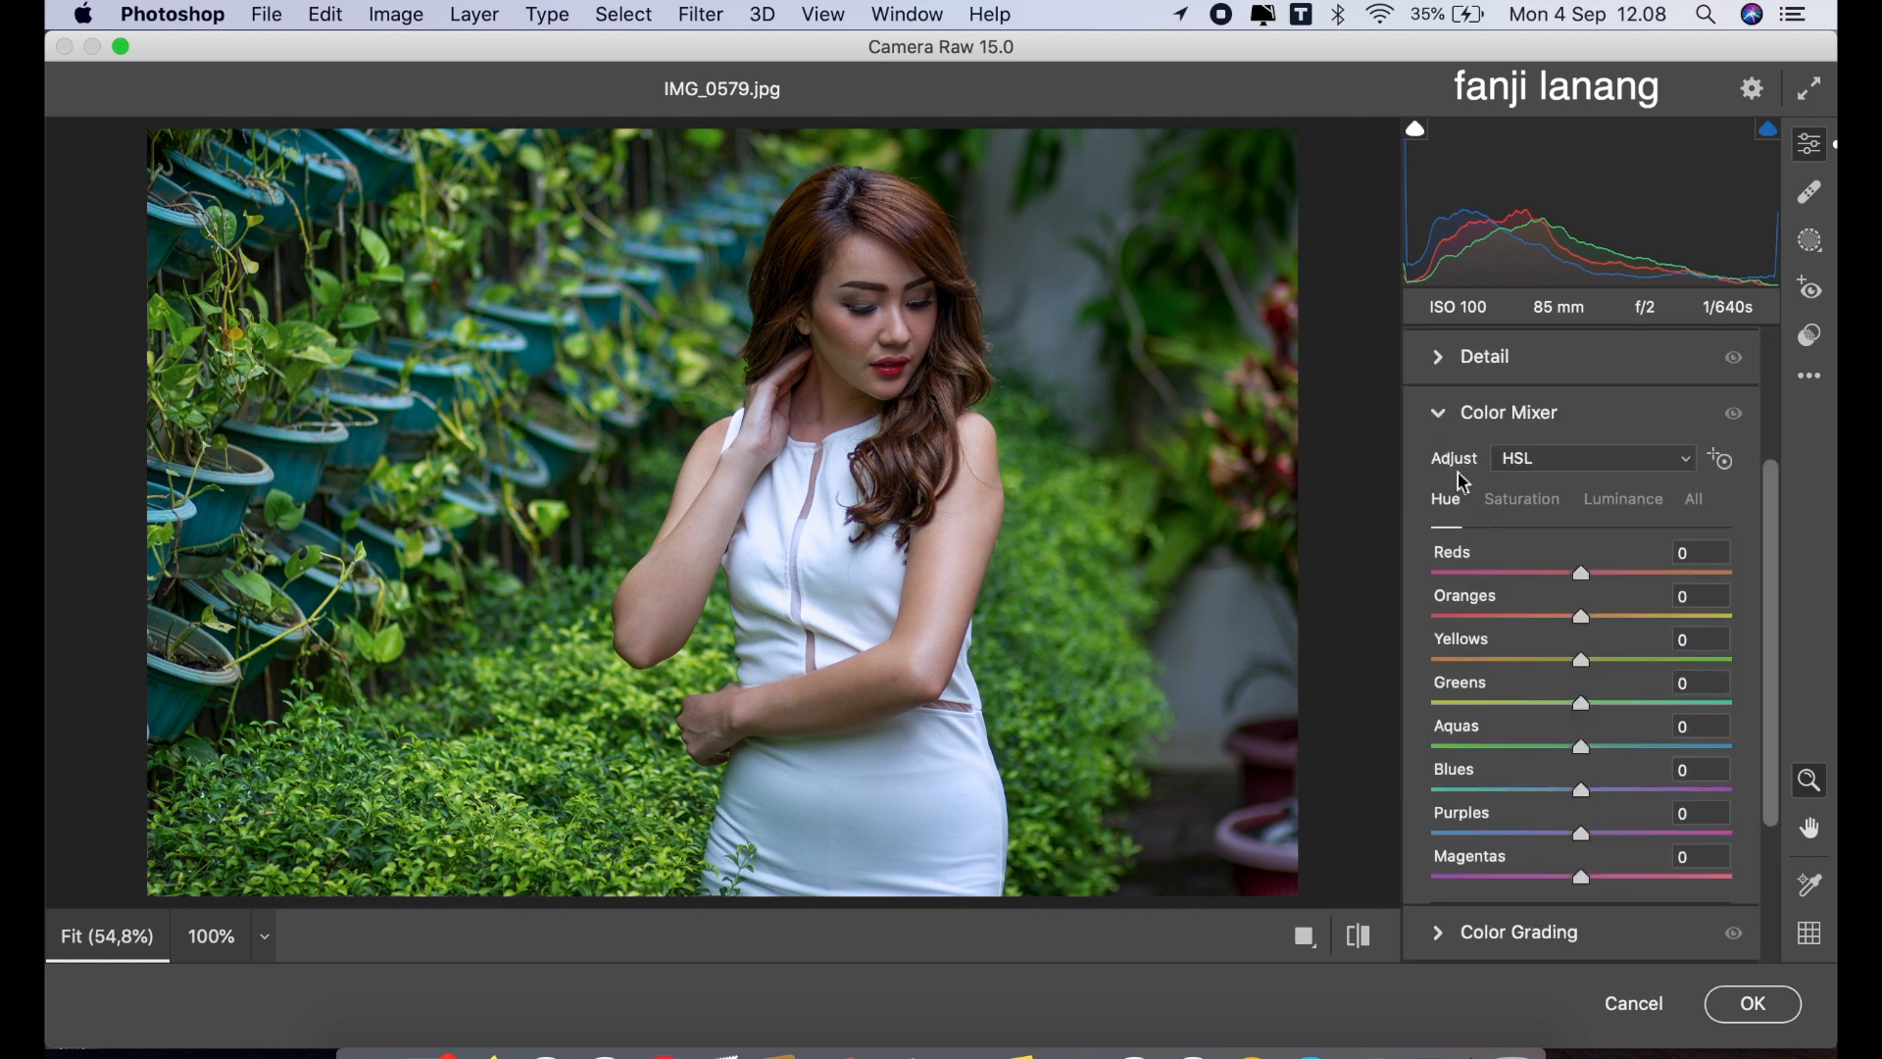
pyautogui.moveTo(1643, 708); pyautogui.dragTo(1824, 731)
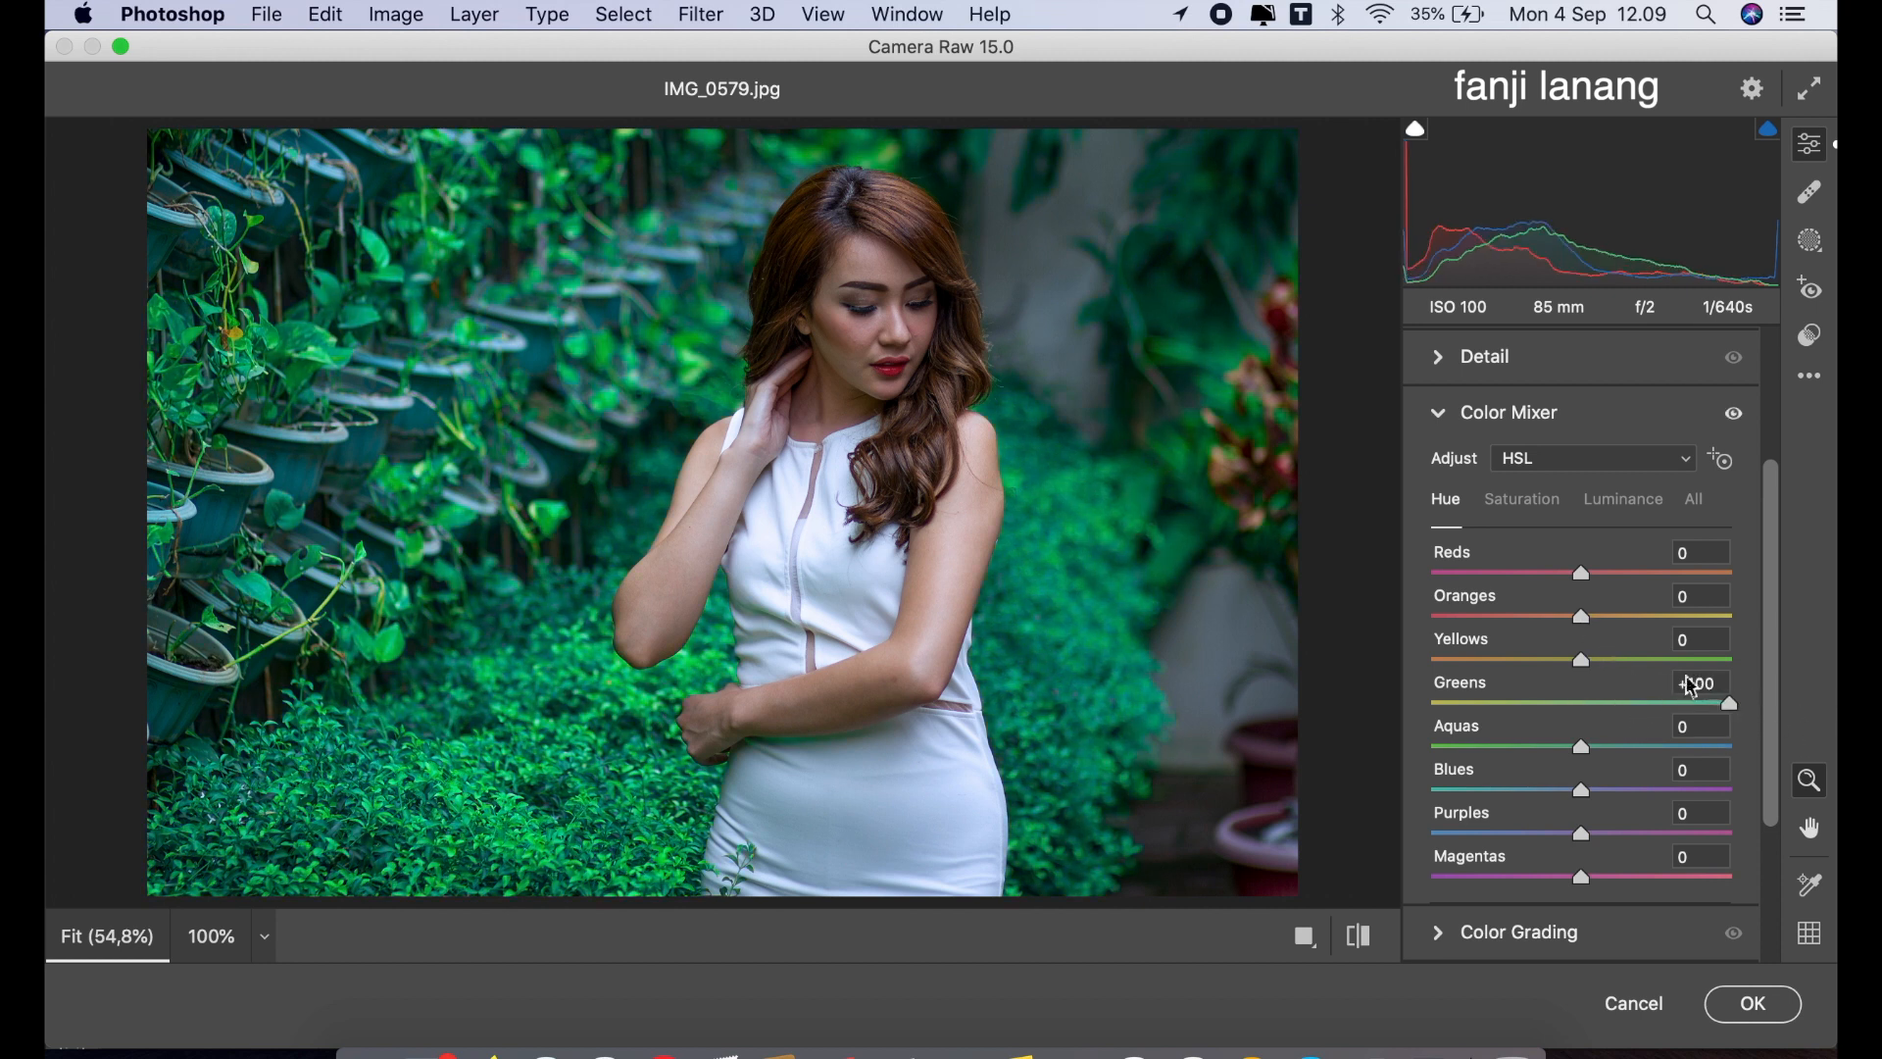
pyautogui.moveTo(1581, 747); pyautogui.dragTo(1544, 788)
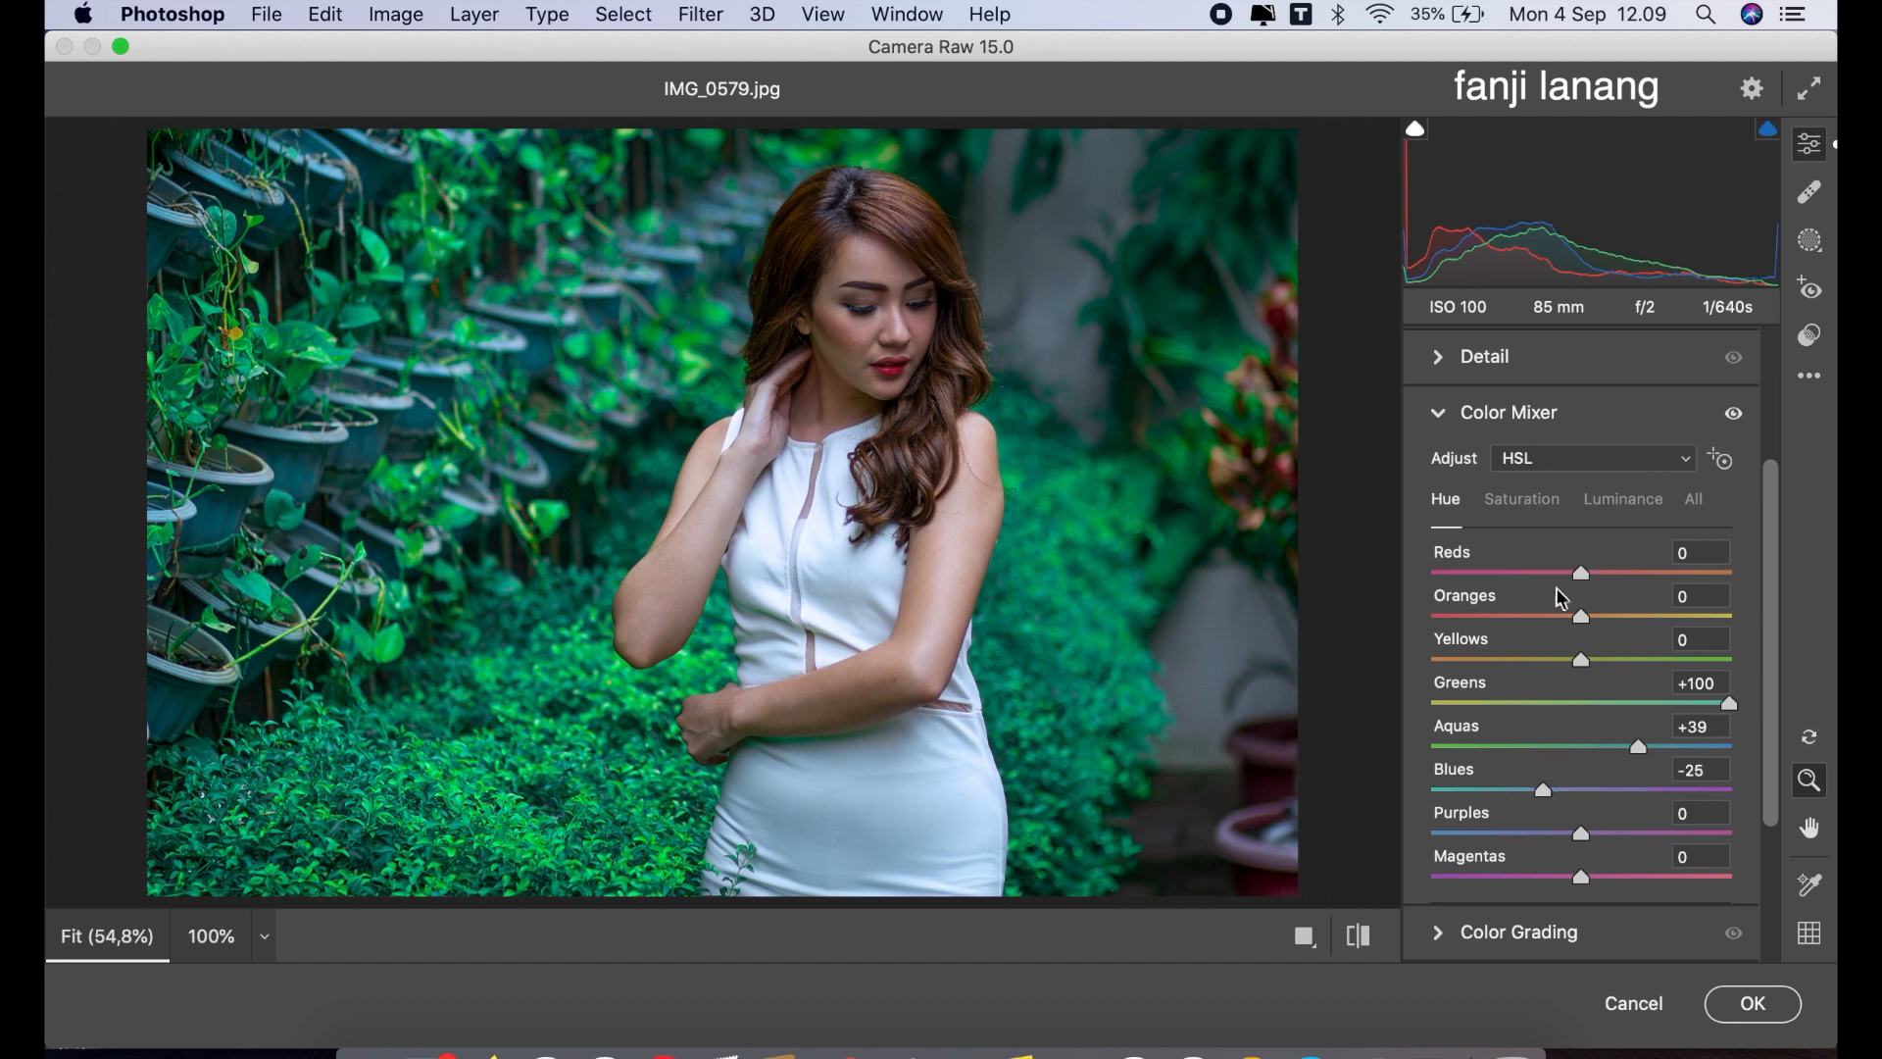
# - In the Color Mixer, set the Greens saturation to -37 and the Oranges luminance to +15
pyautogui.click(1539, 705)
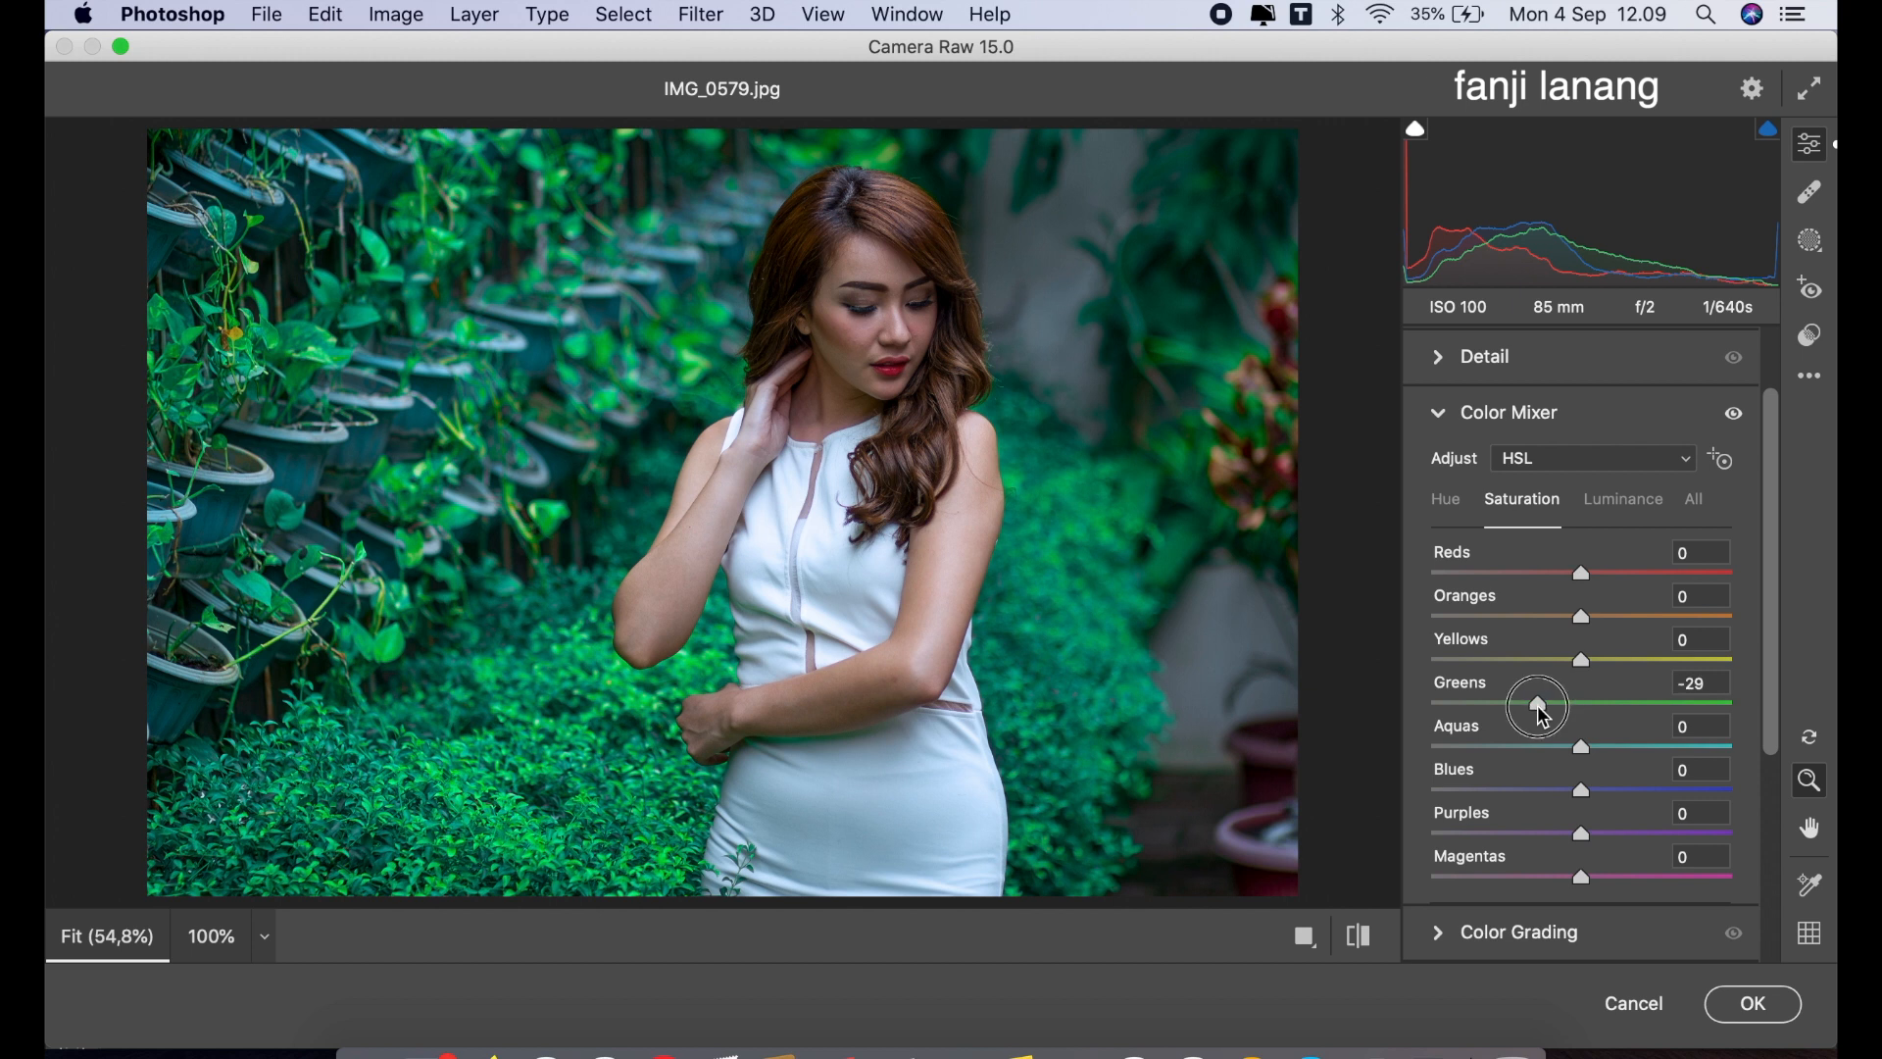
pyautogui.moveTo(1543, 717)
pyautogui.mouseDown()
pyautogui.moveTo(1382, 698)
pyautogui.moveTo(1549, 719)
pyautogui.moveTo(1526, 715)
pyautogui.mouseUp()
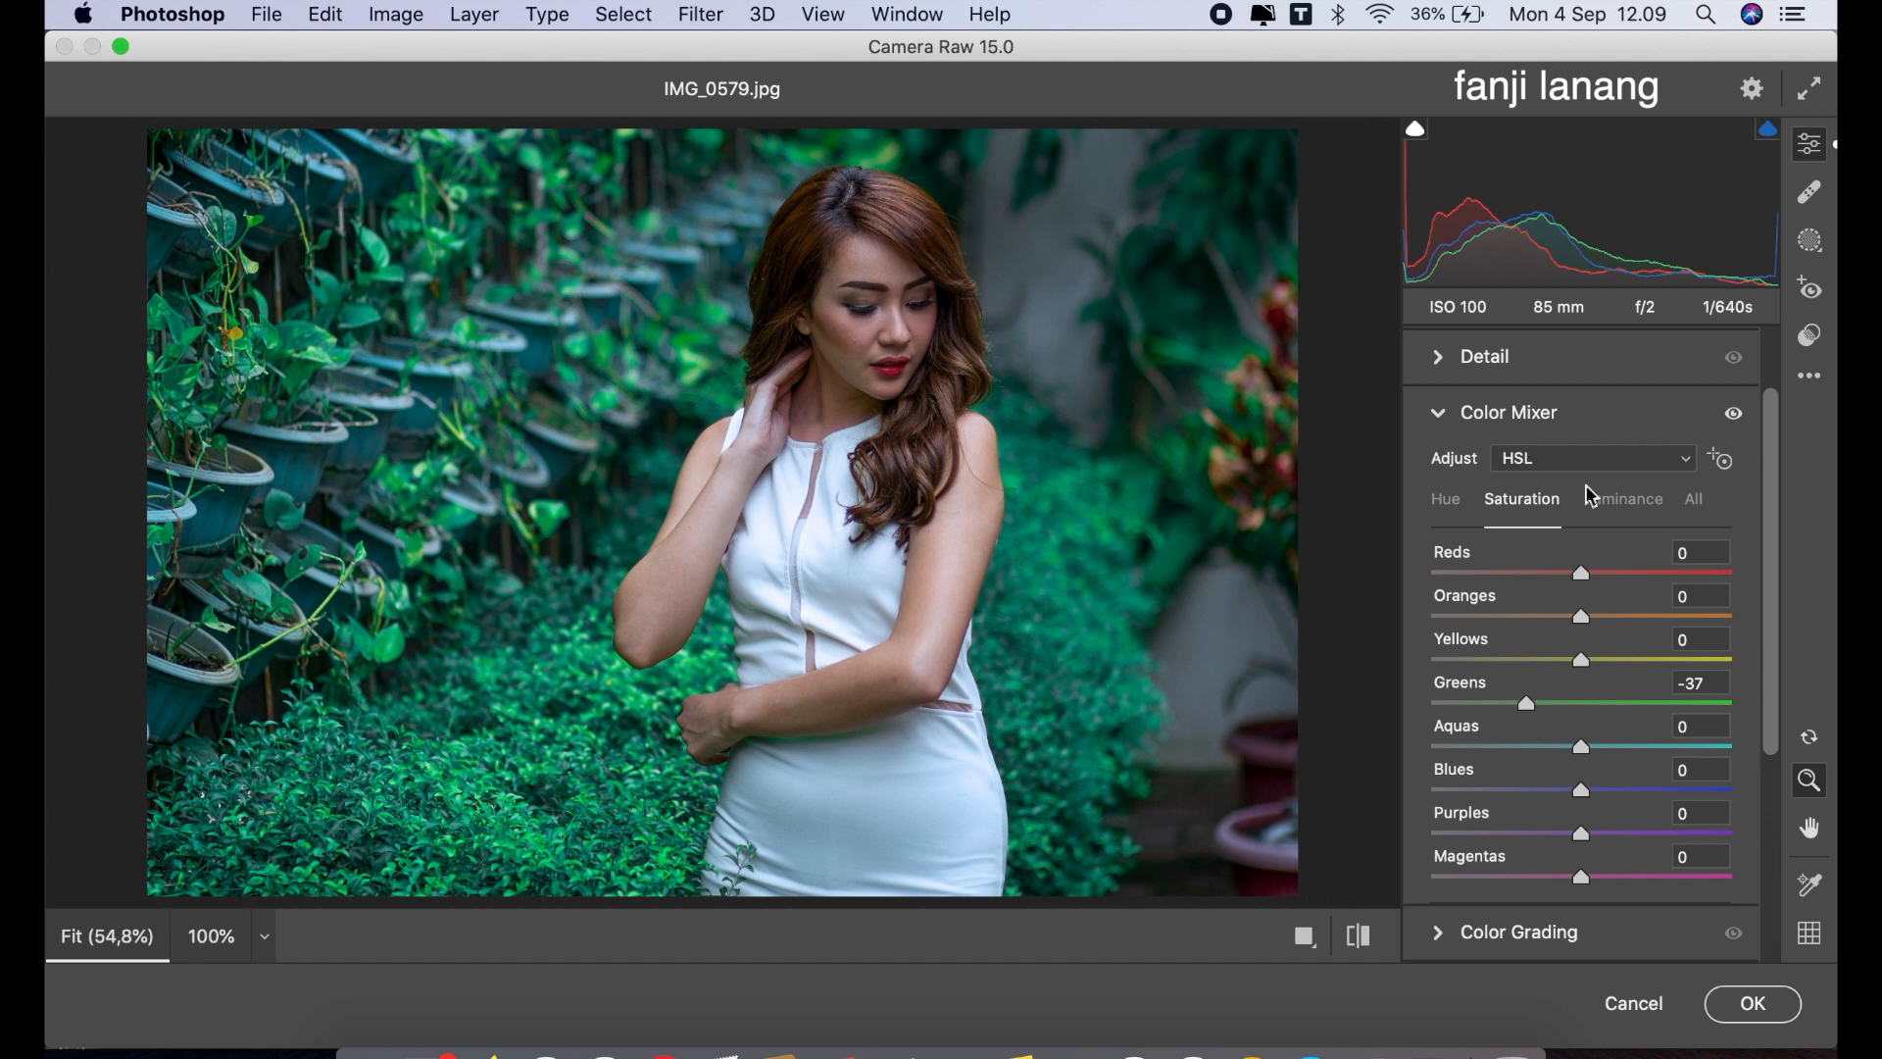
pyautogui.click(1623, 499)
pyautogui.click(1602, 619)
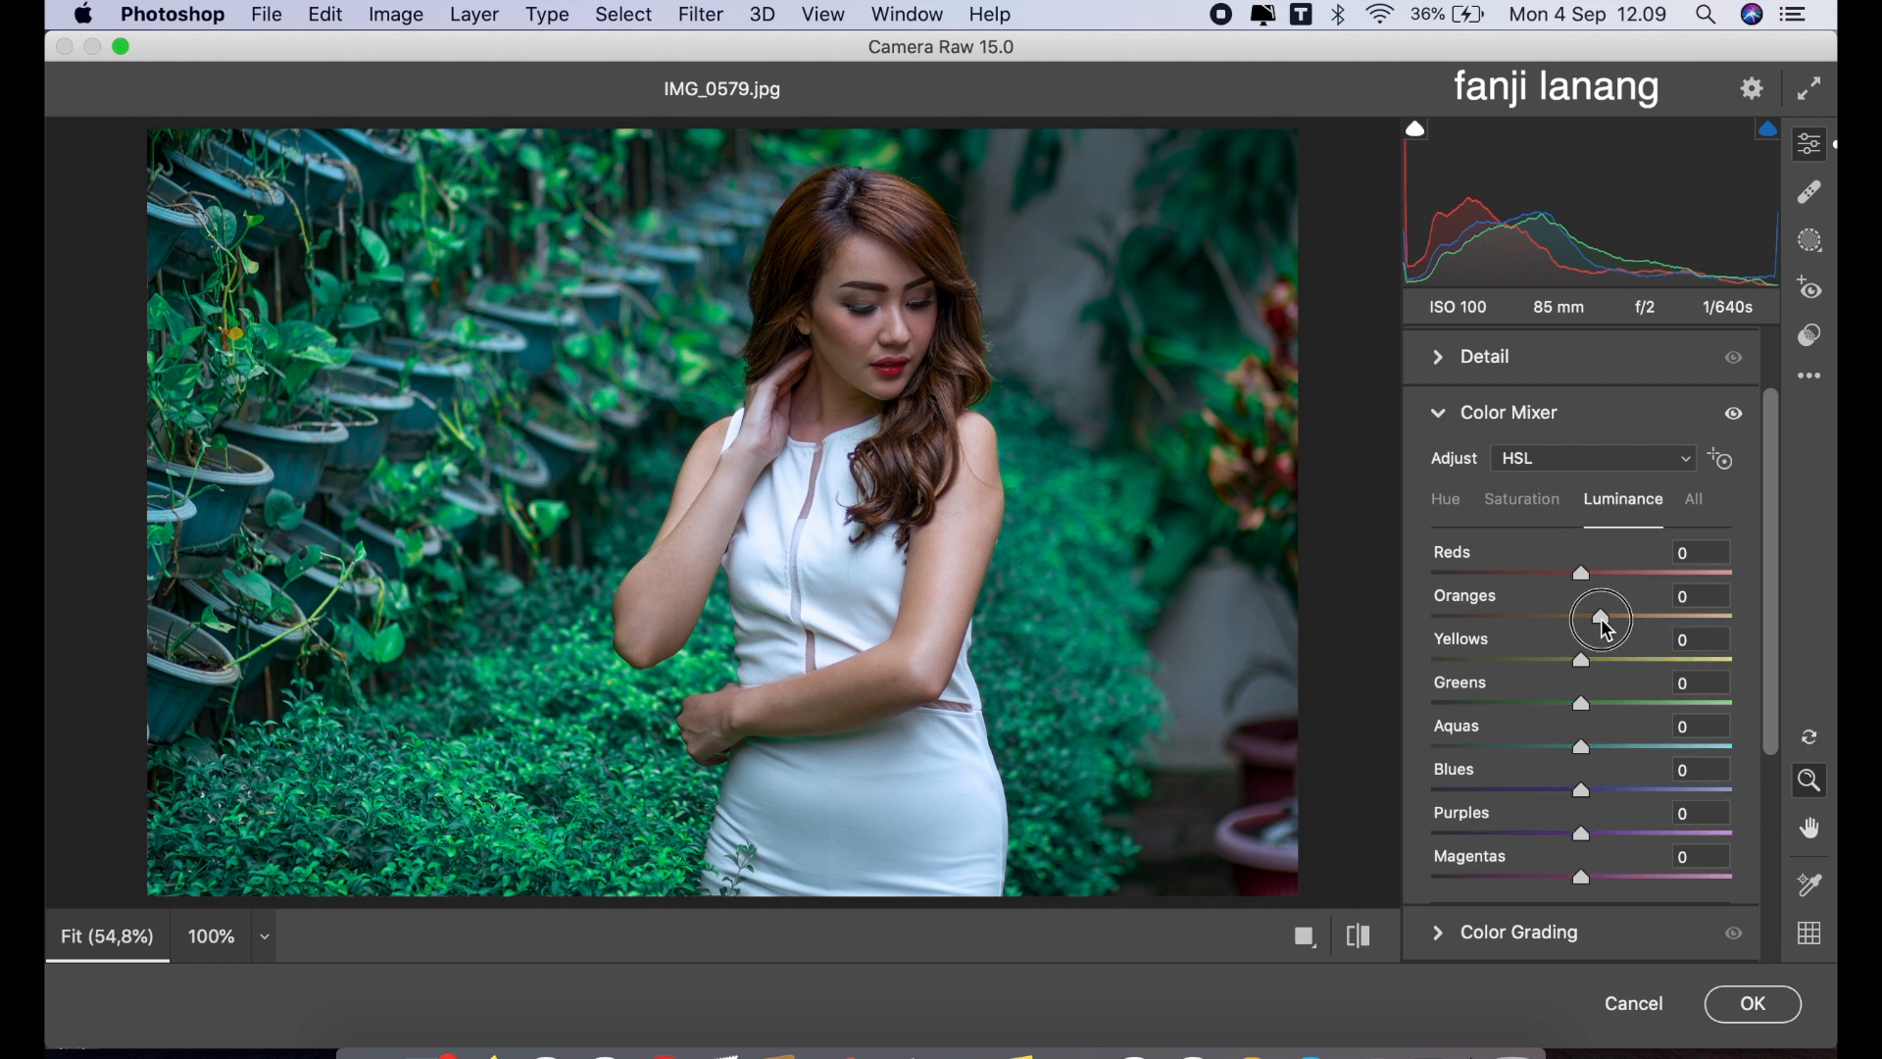
pyautogui.moveTo(1604, 625); pyautogui.dragTo(1605, 625)
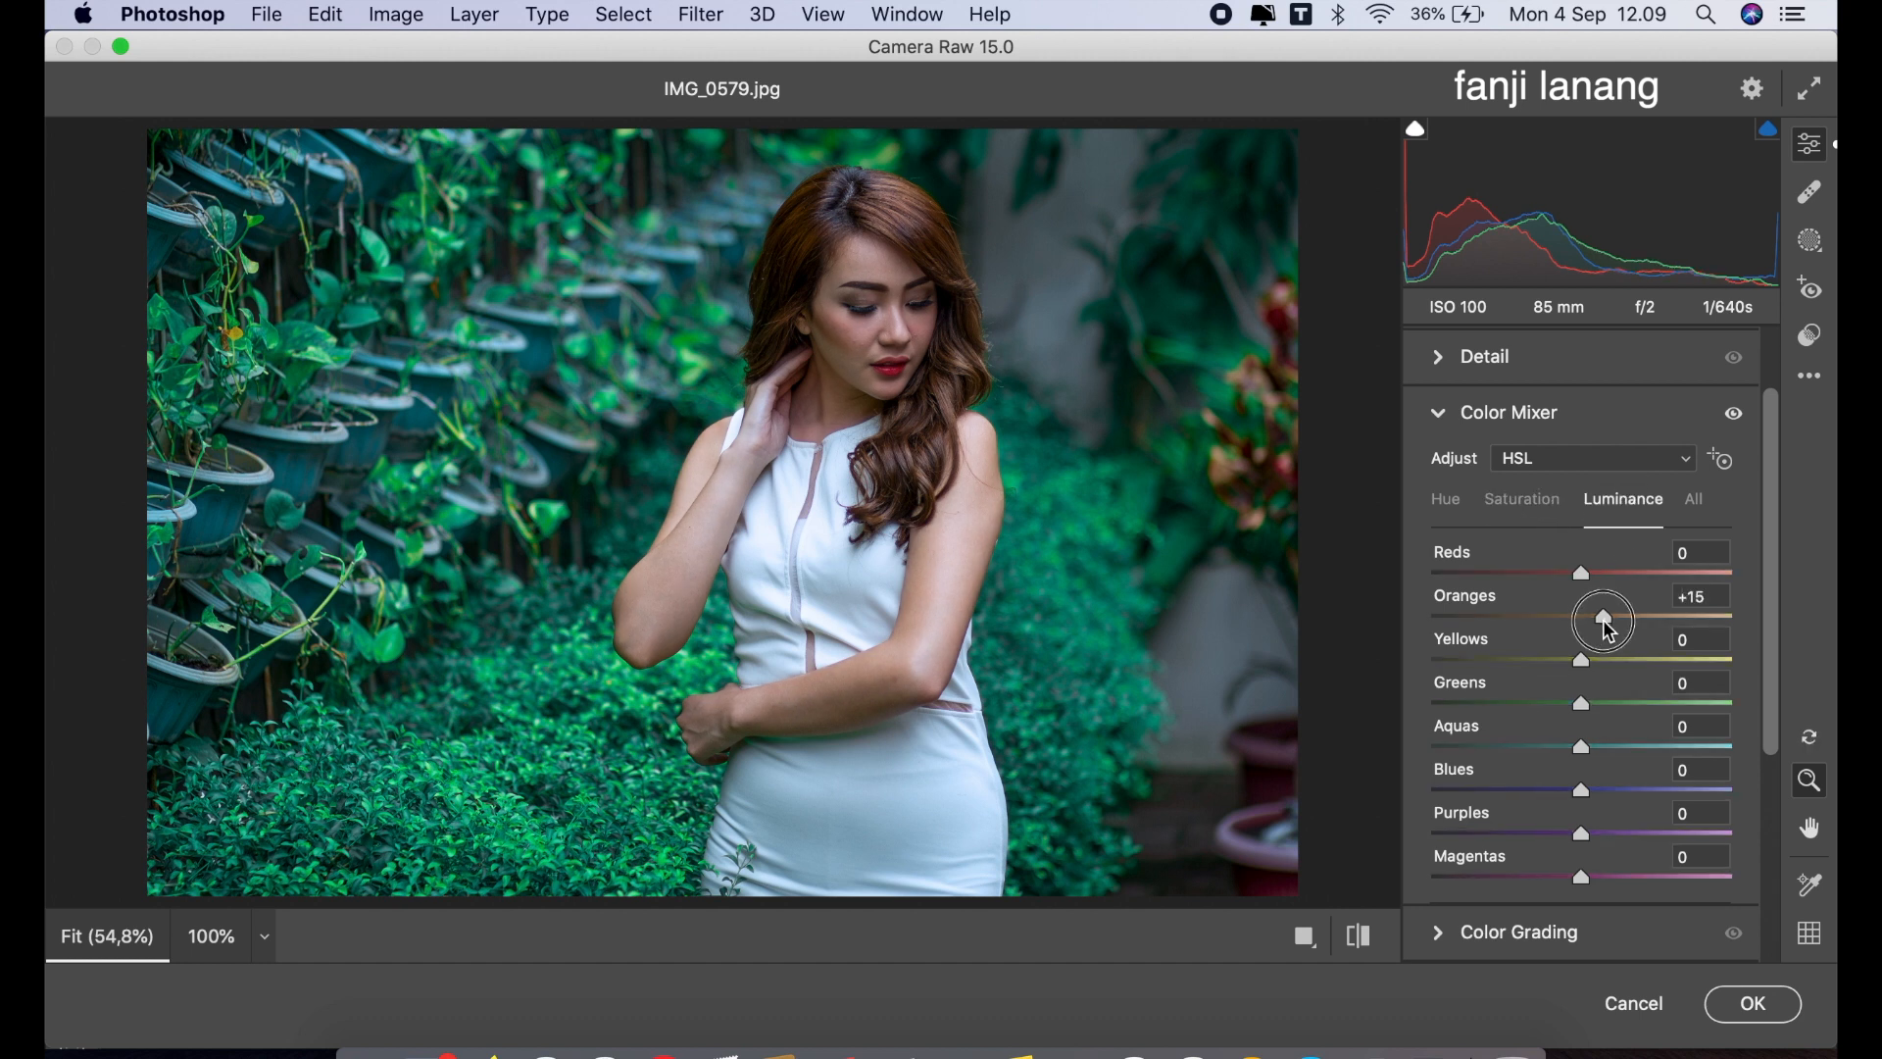
pyautogui.click(1440, 416)
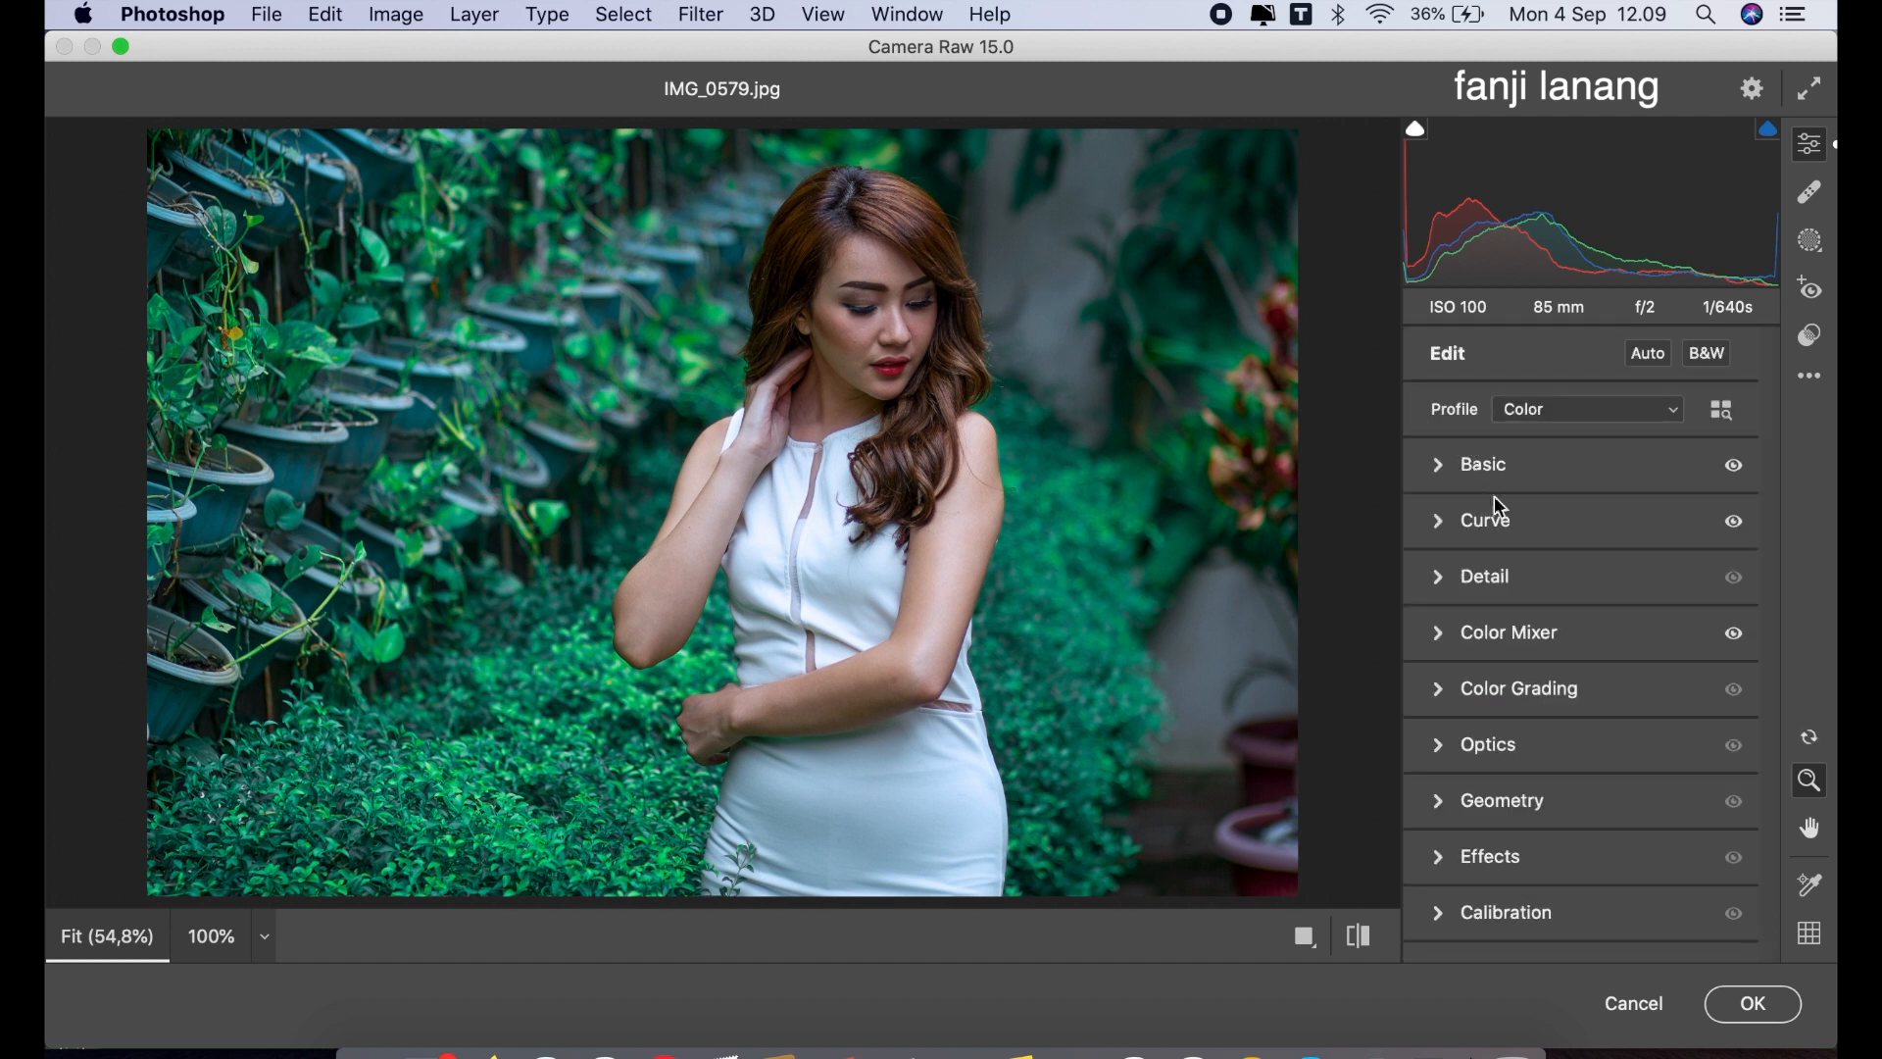
# - Color grade the midtones with a hue of 188 and a saturation of 15
pyautogui.click(1438, 691)
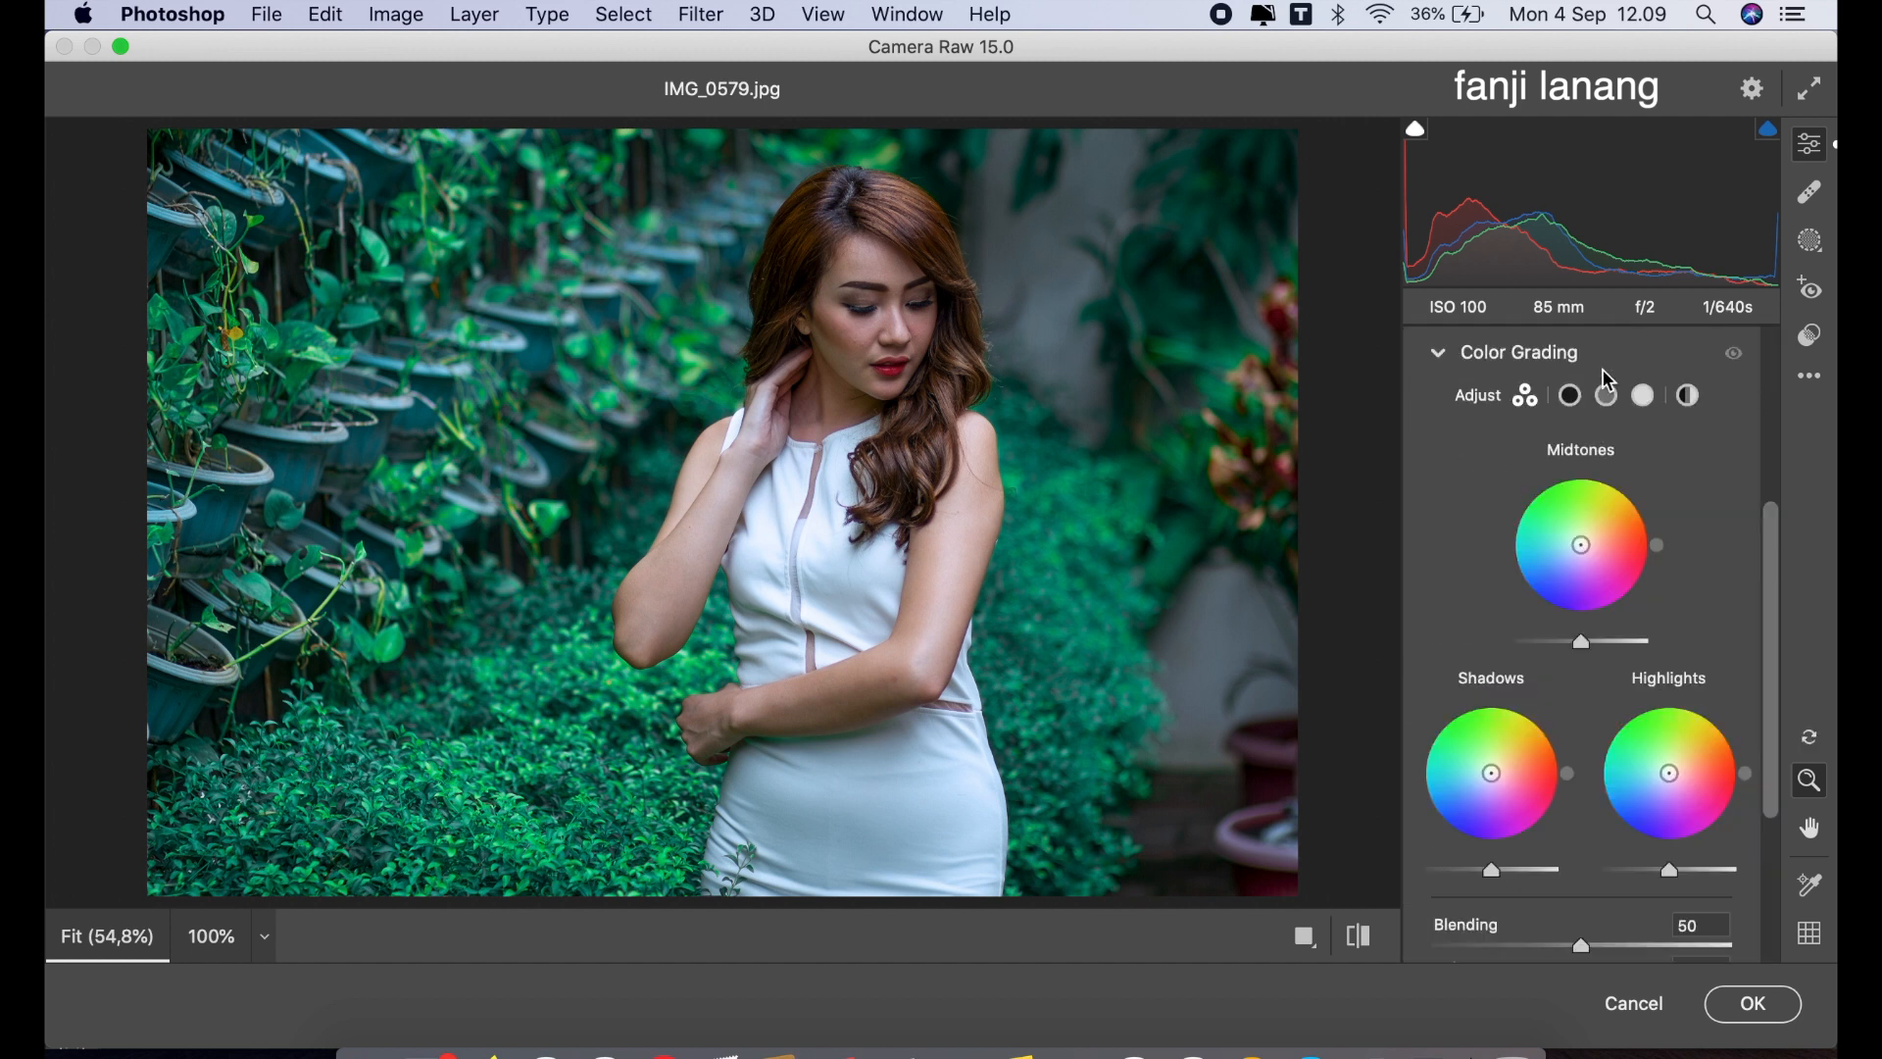
pyautogui.click(1606, 400)
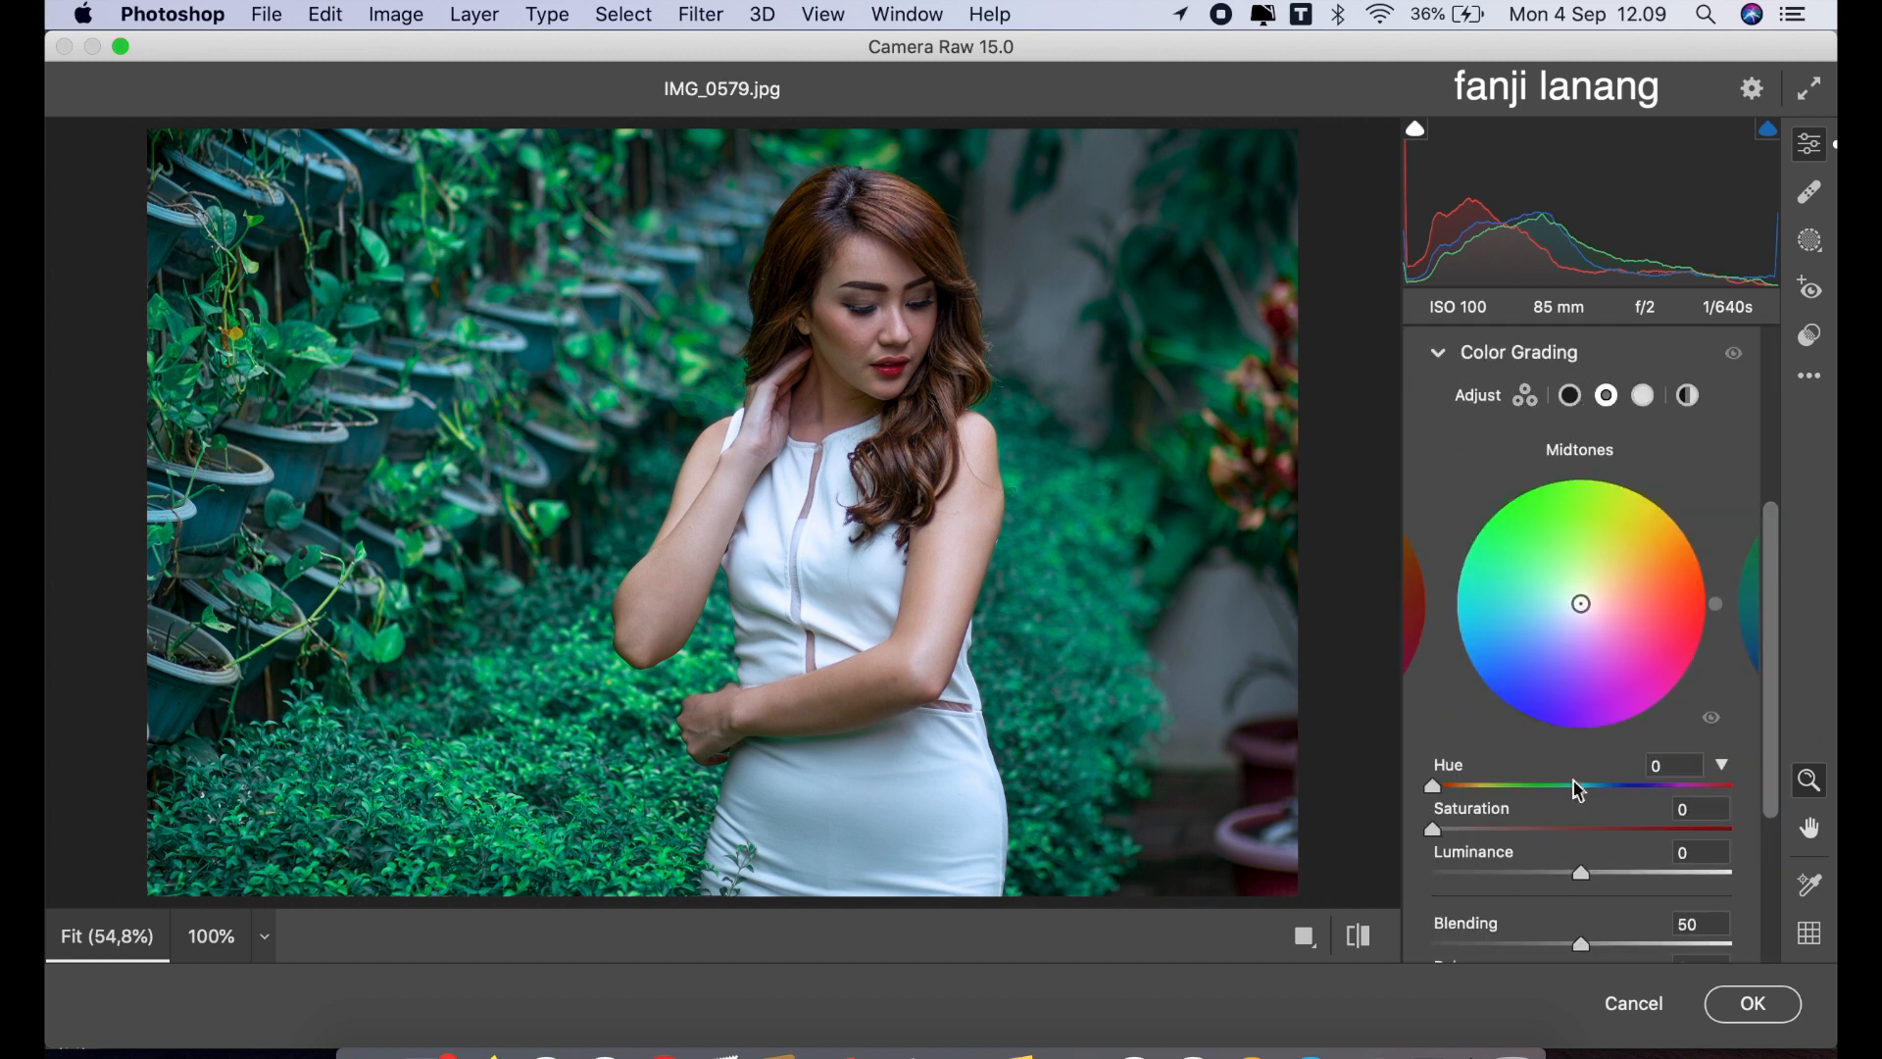
pyautogui.click(1588, 785)
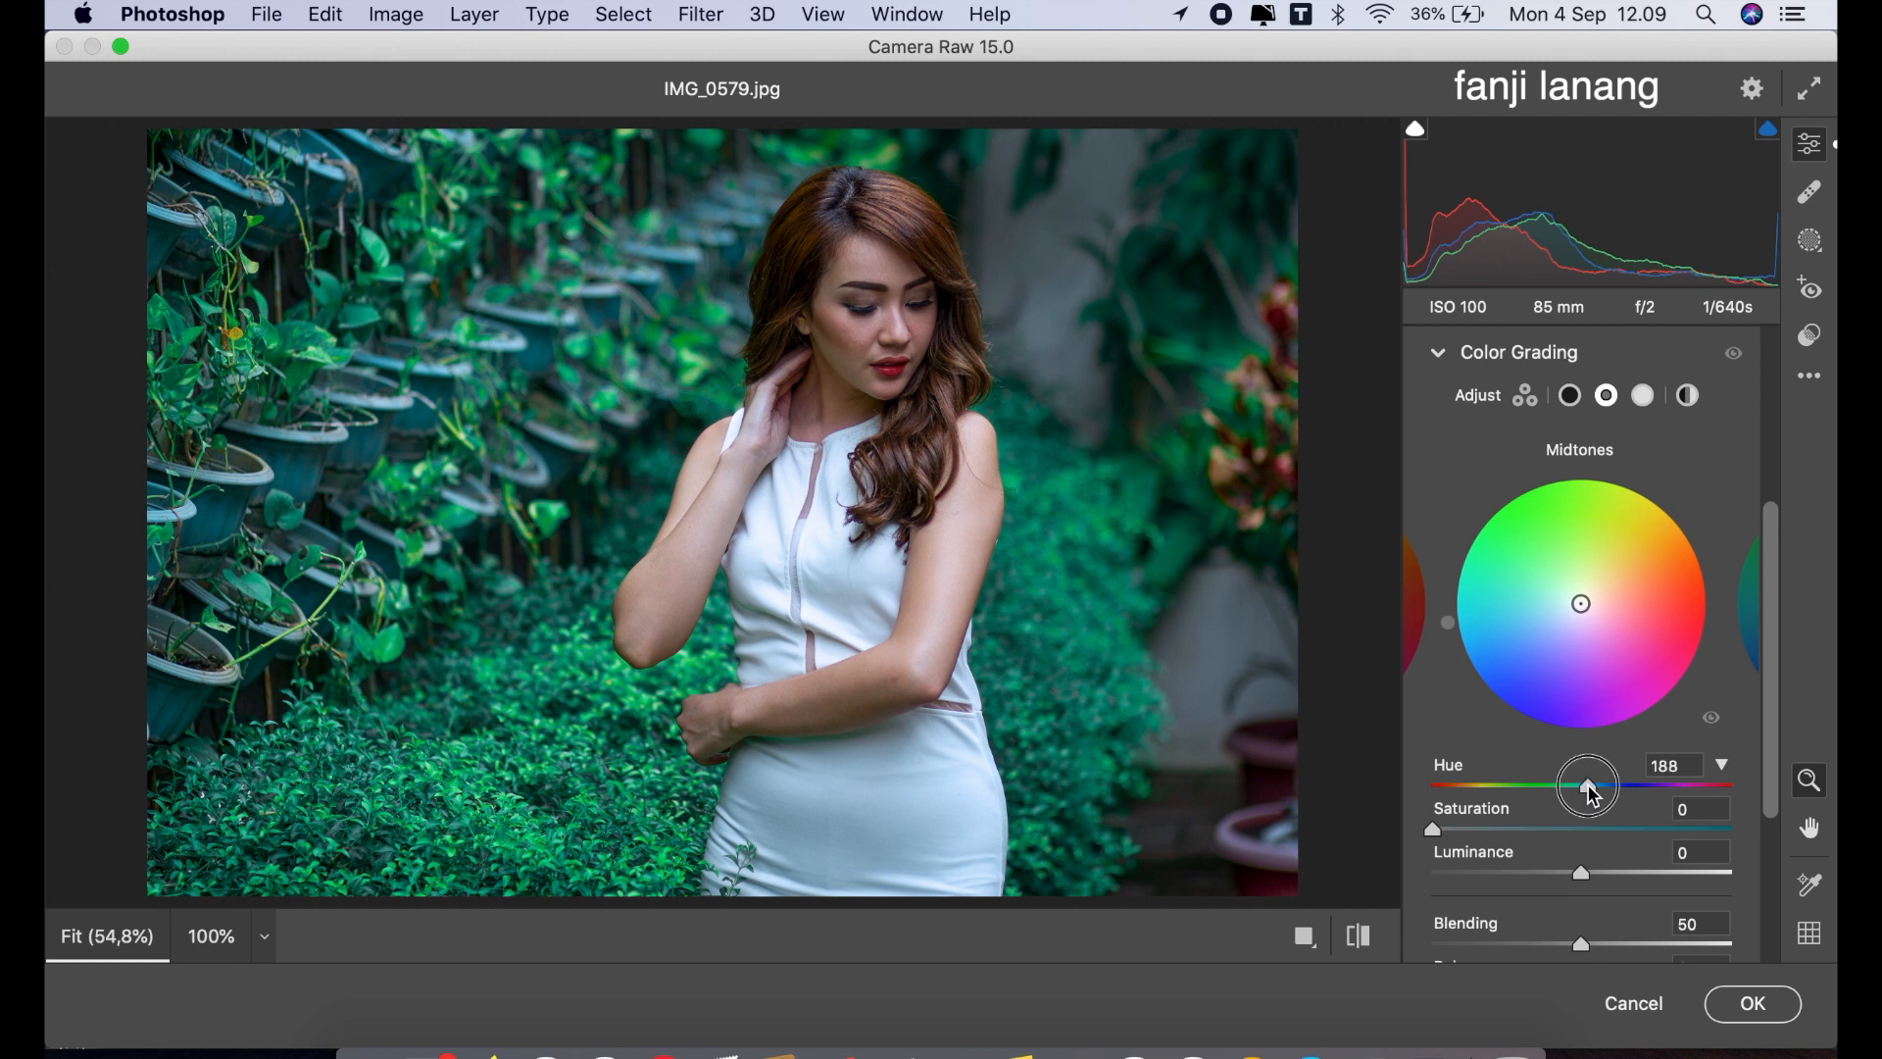
pyautogui.click(1476, 836)
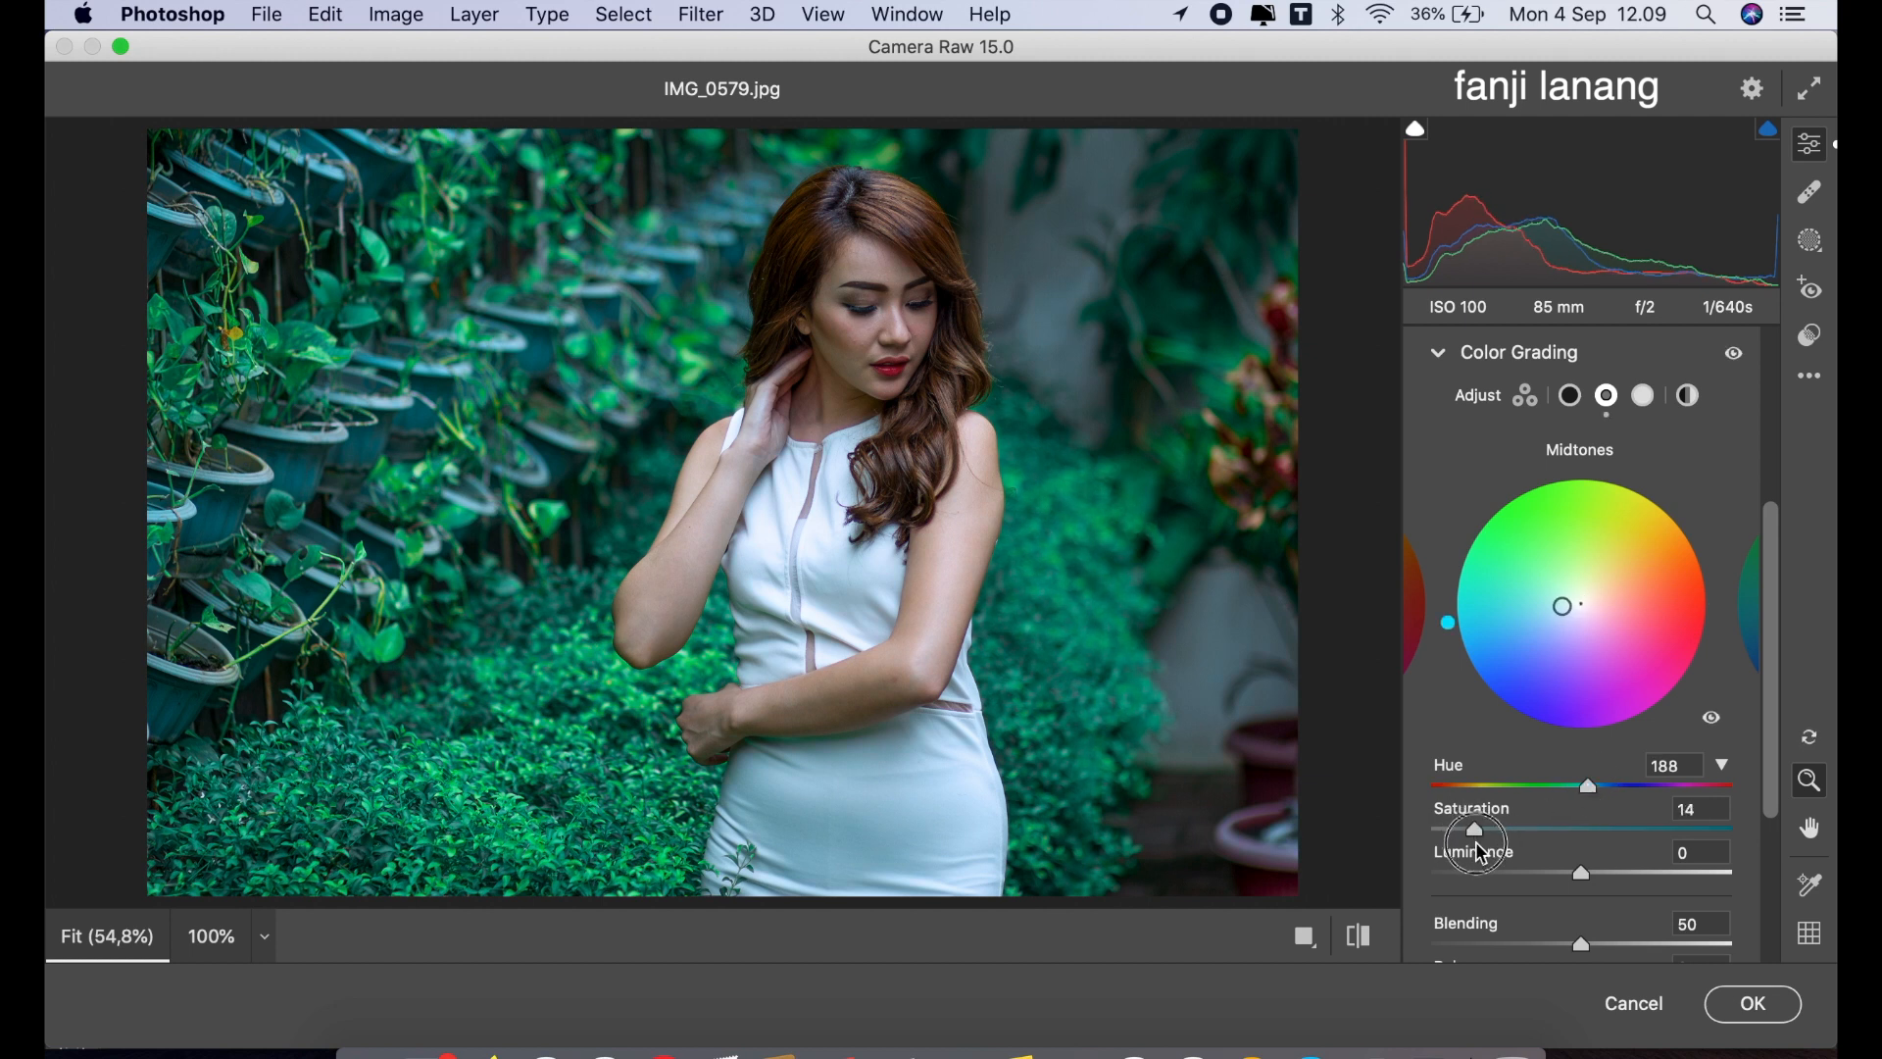
pyautogui.click(1423, 352)
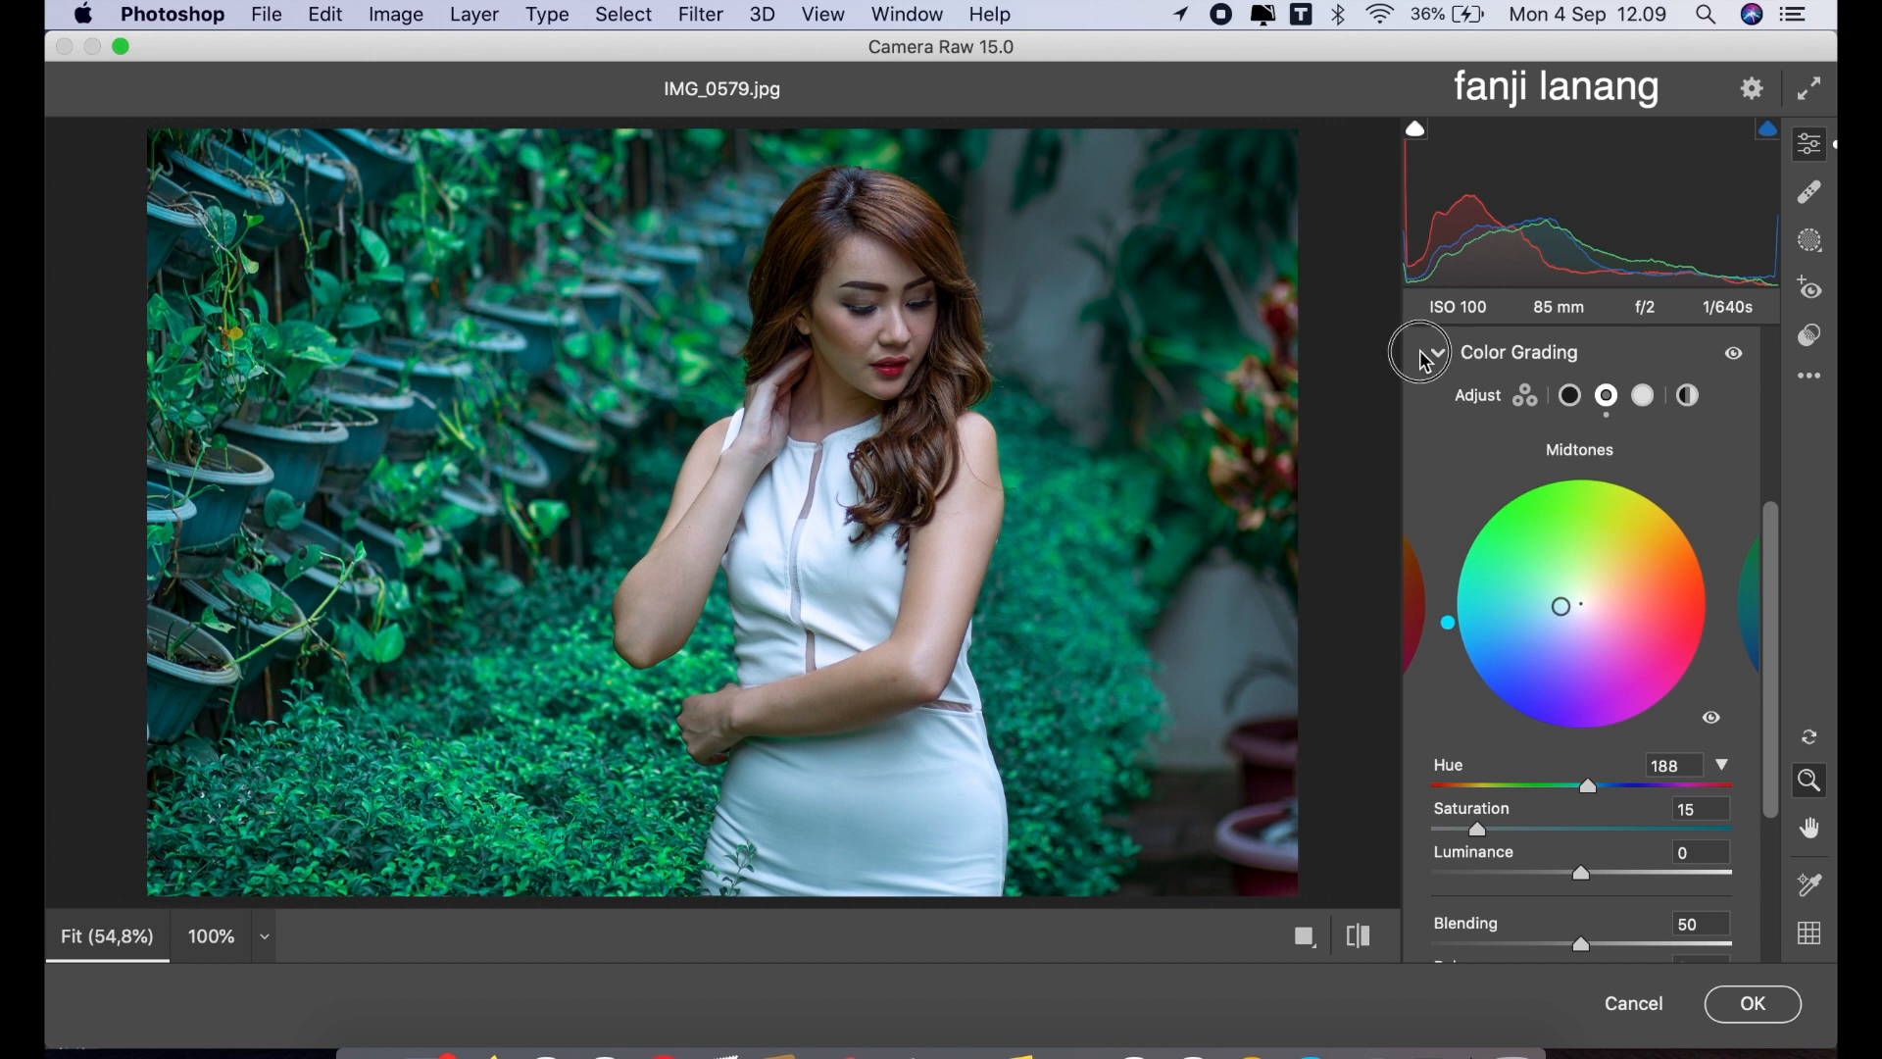
# - Darken the photo's corners by setting the Optics vignette to -100
pyautogui.click(1437, 751)
pyautogui.moveTo(1475, 475); pyautogui.dragTo(1425, 475)
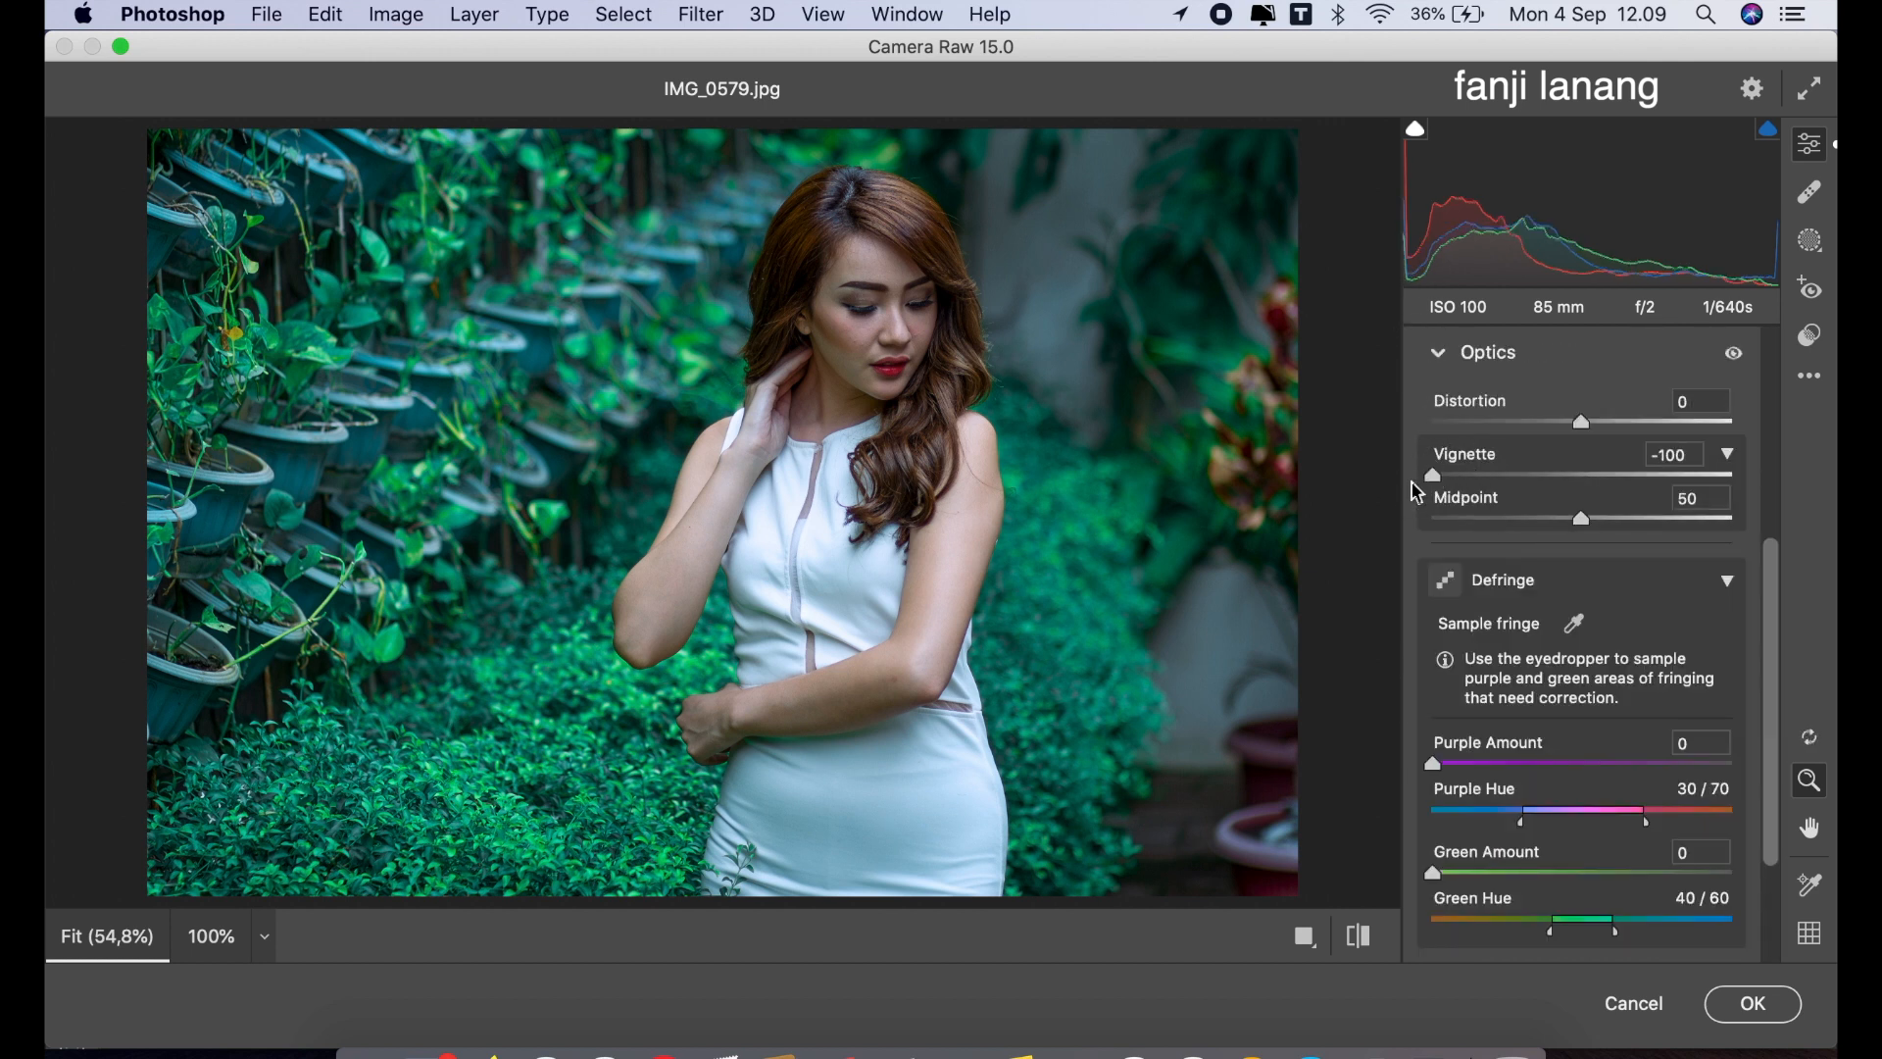
pyautogui.click(1444, 355)
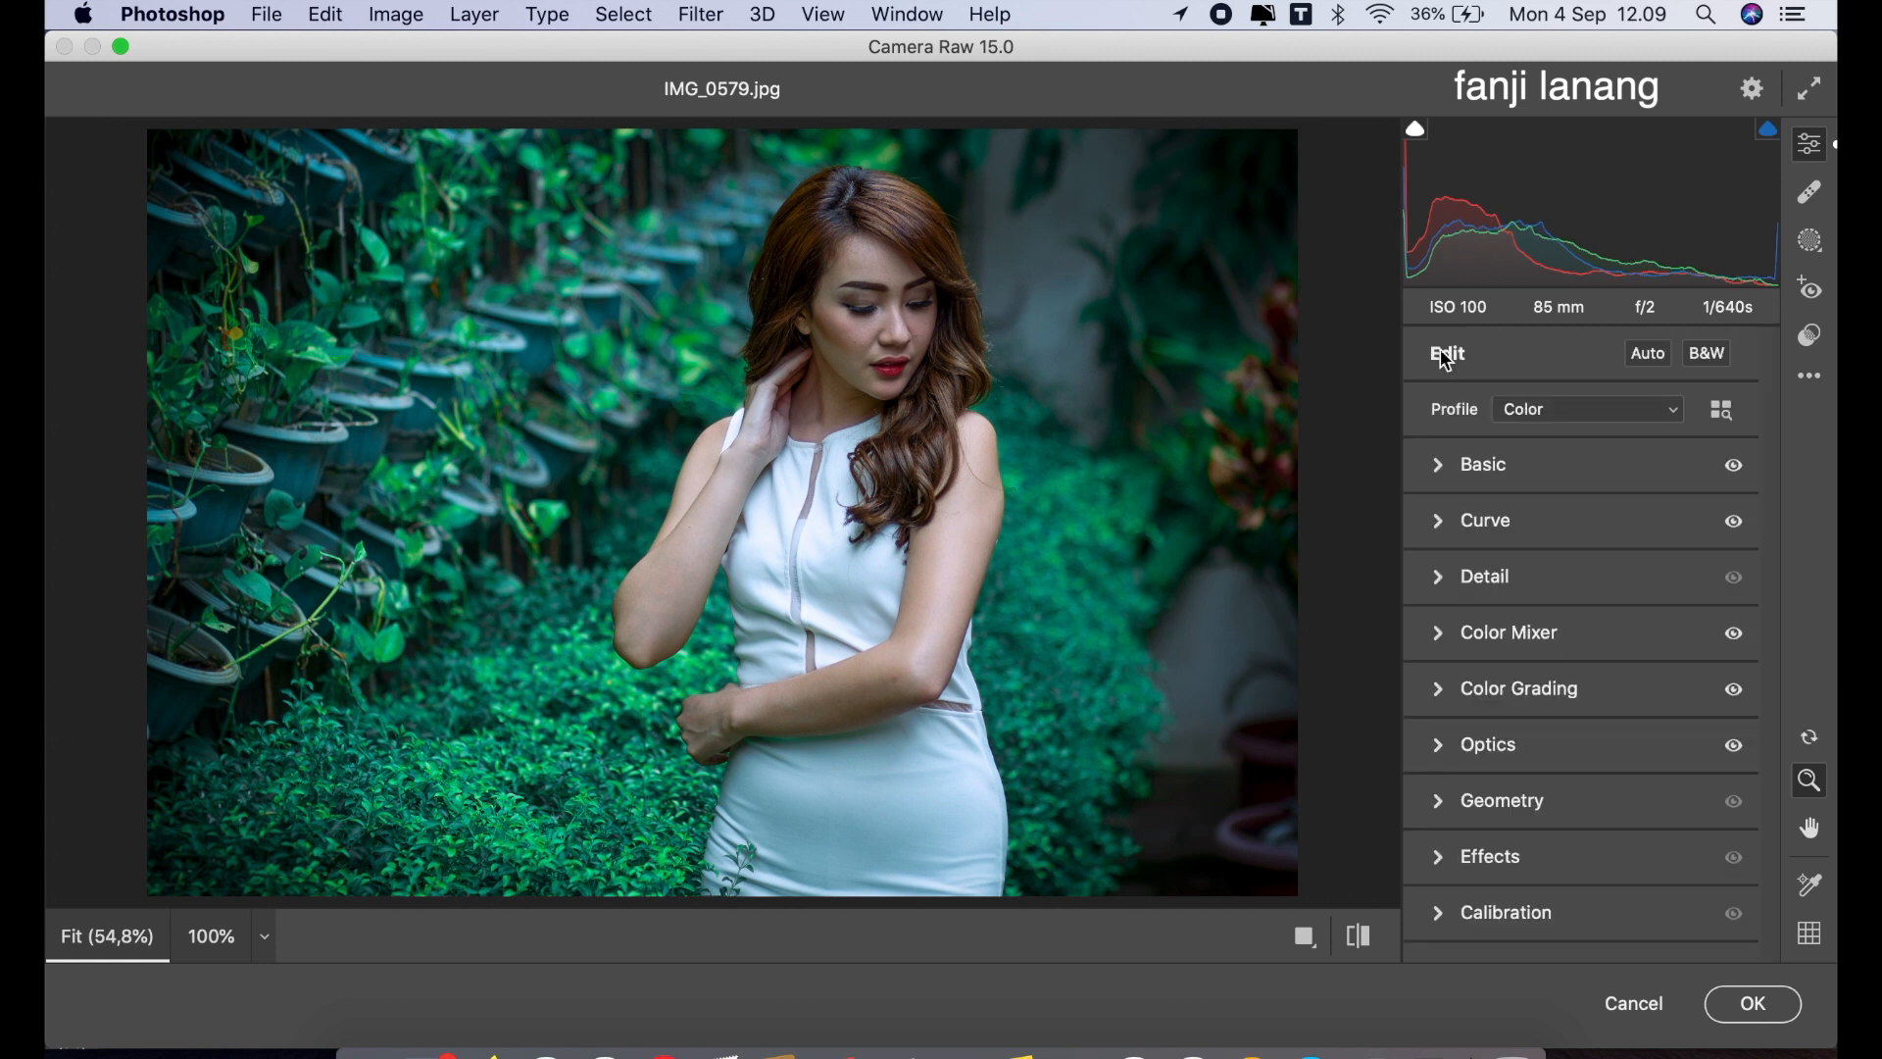
# - In the Calibration settings, set the Red Primary hue to +34, Green Primary hue to +100 and Blue Primary hue to -28
pyautogui.click(1434, 906)
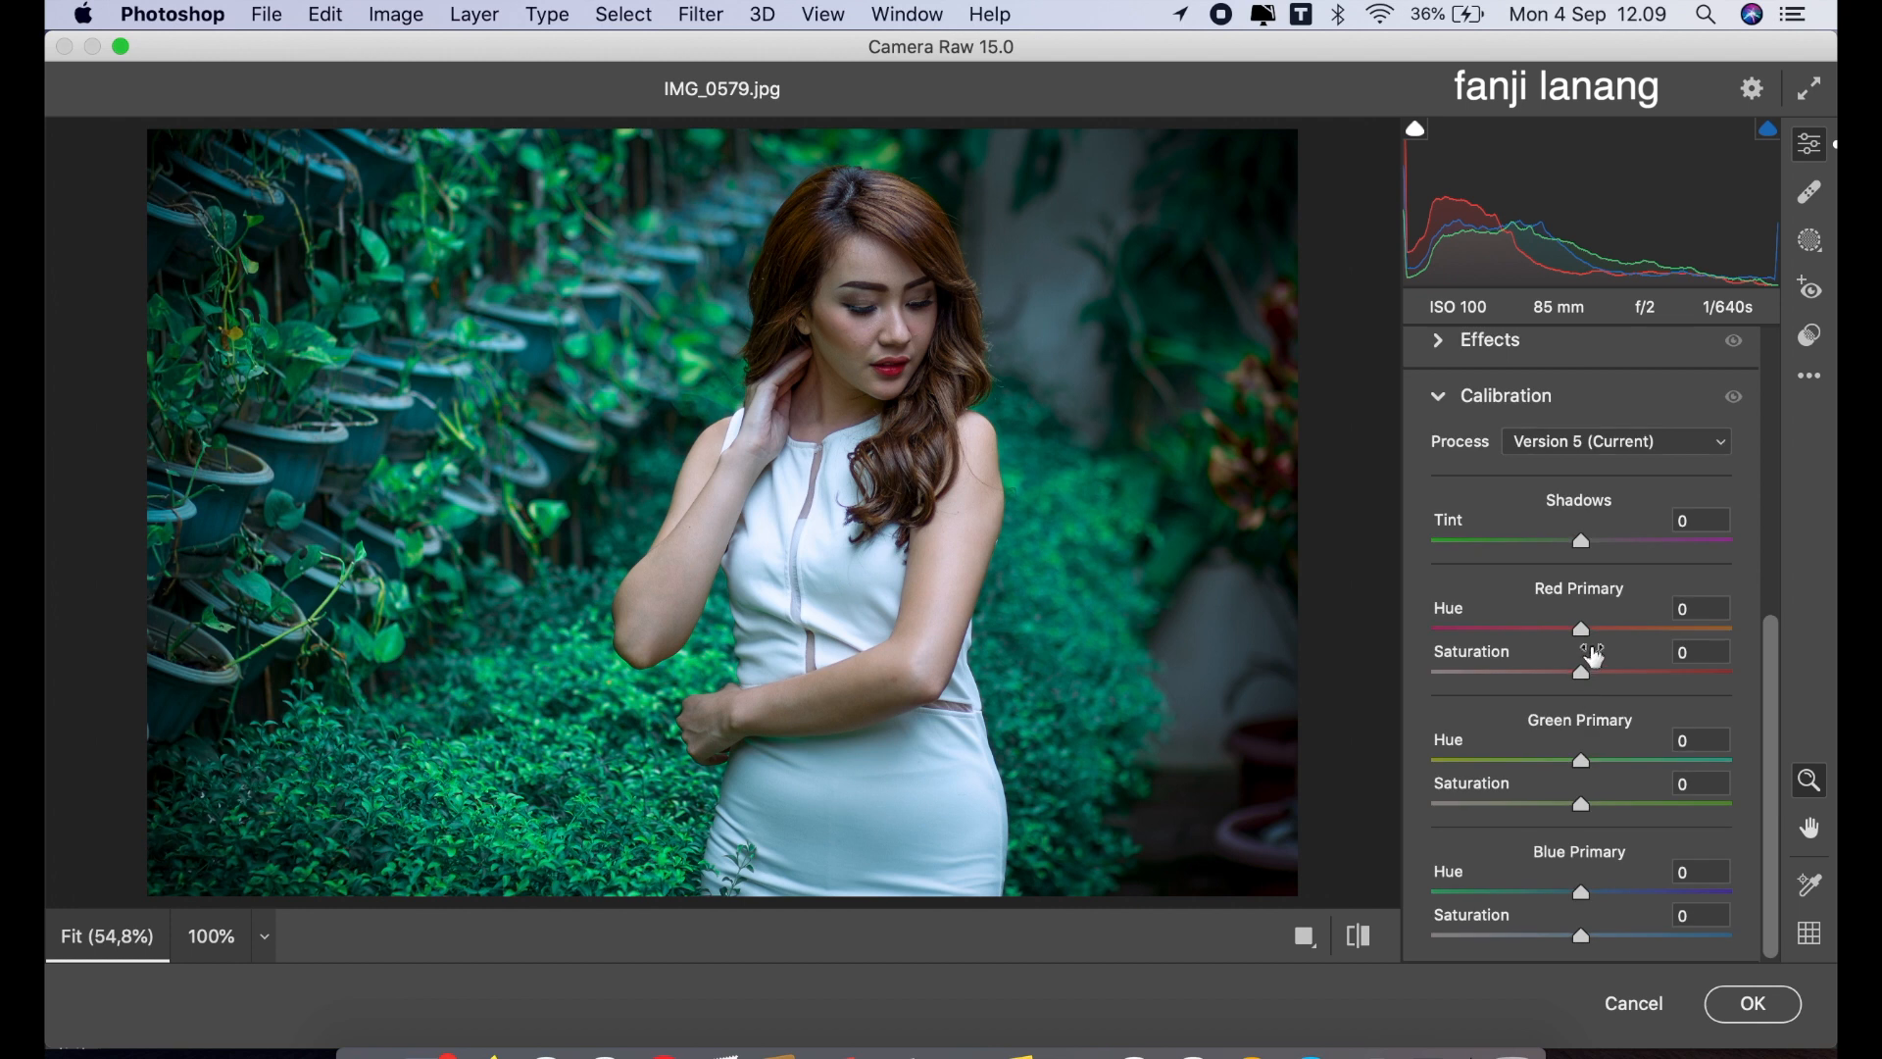
pyautogui.click(1633, 629)
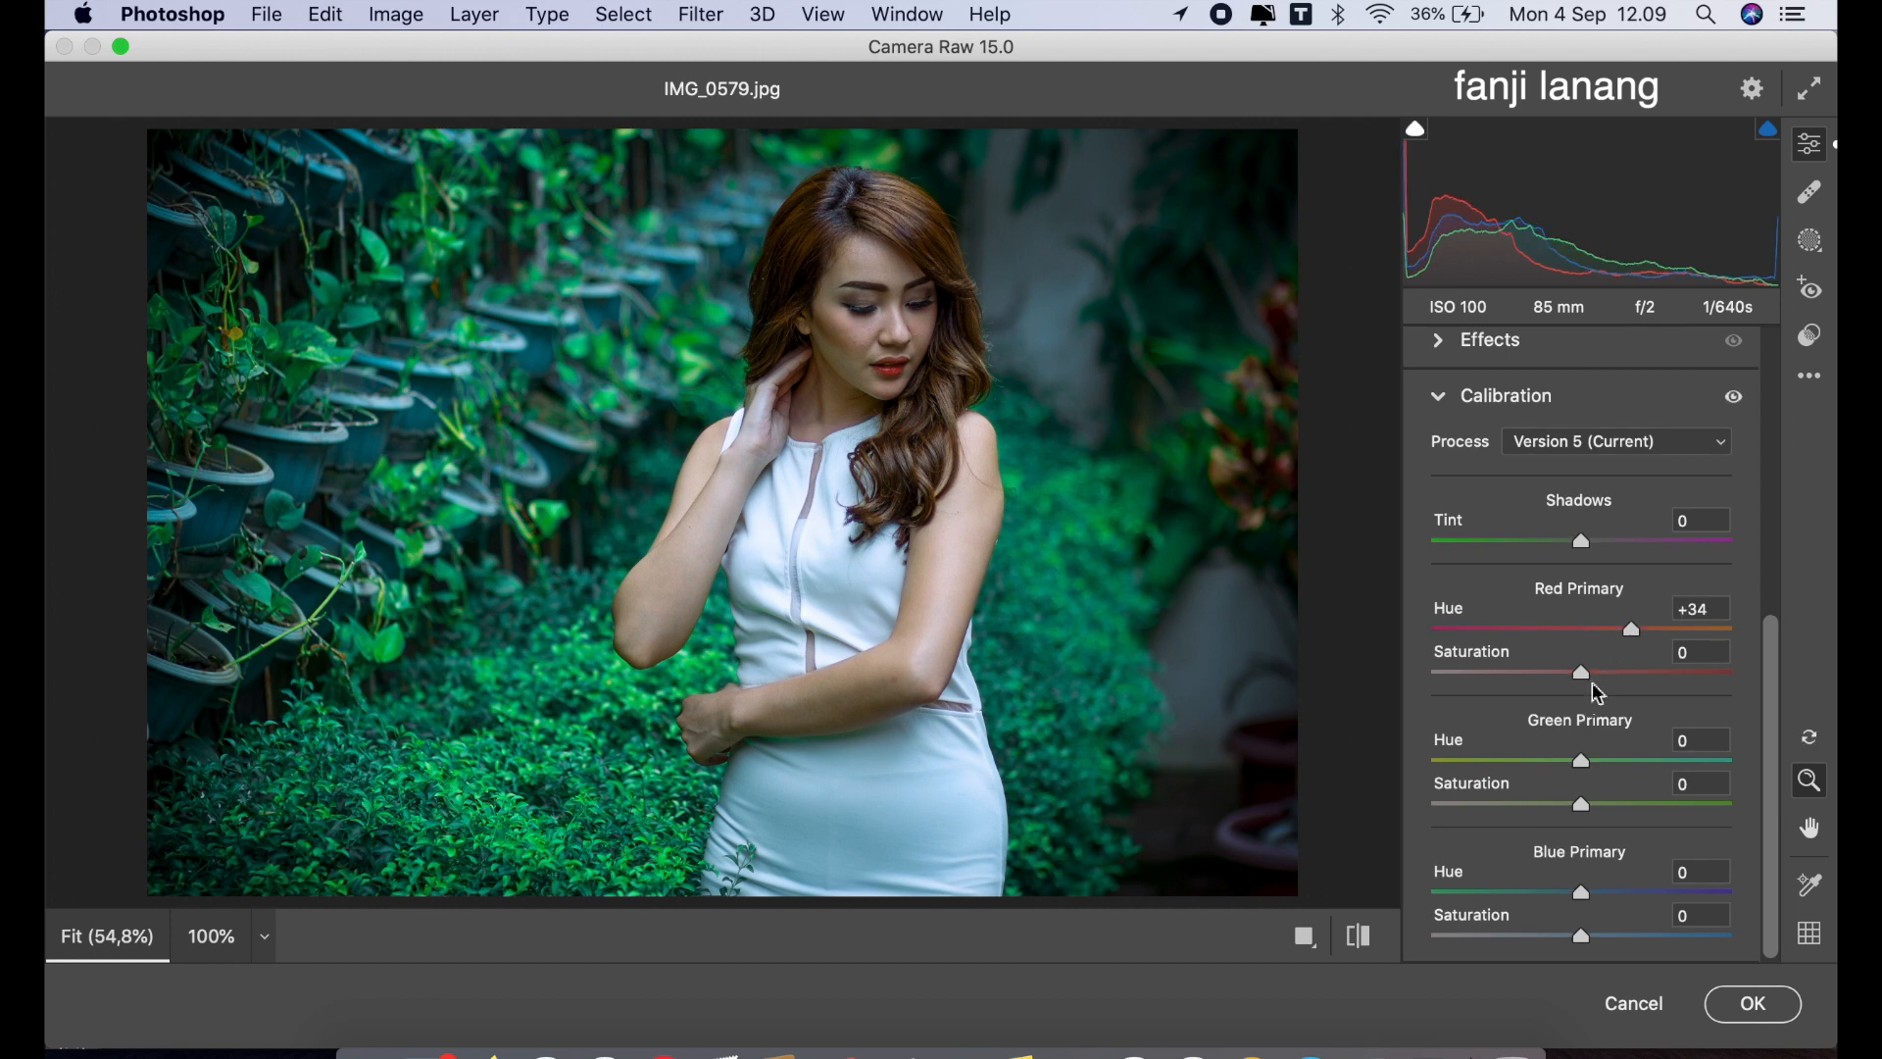
pyautogui.moveTo(1608, 751); pyautogui.dragTo(1807, 777)
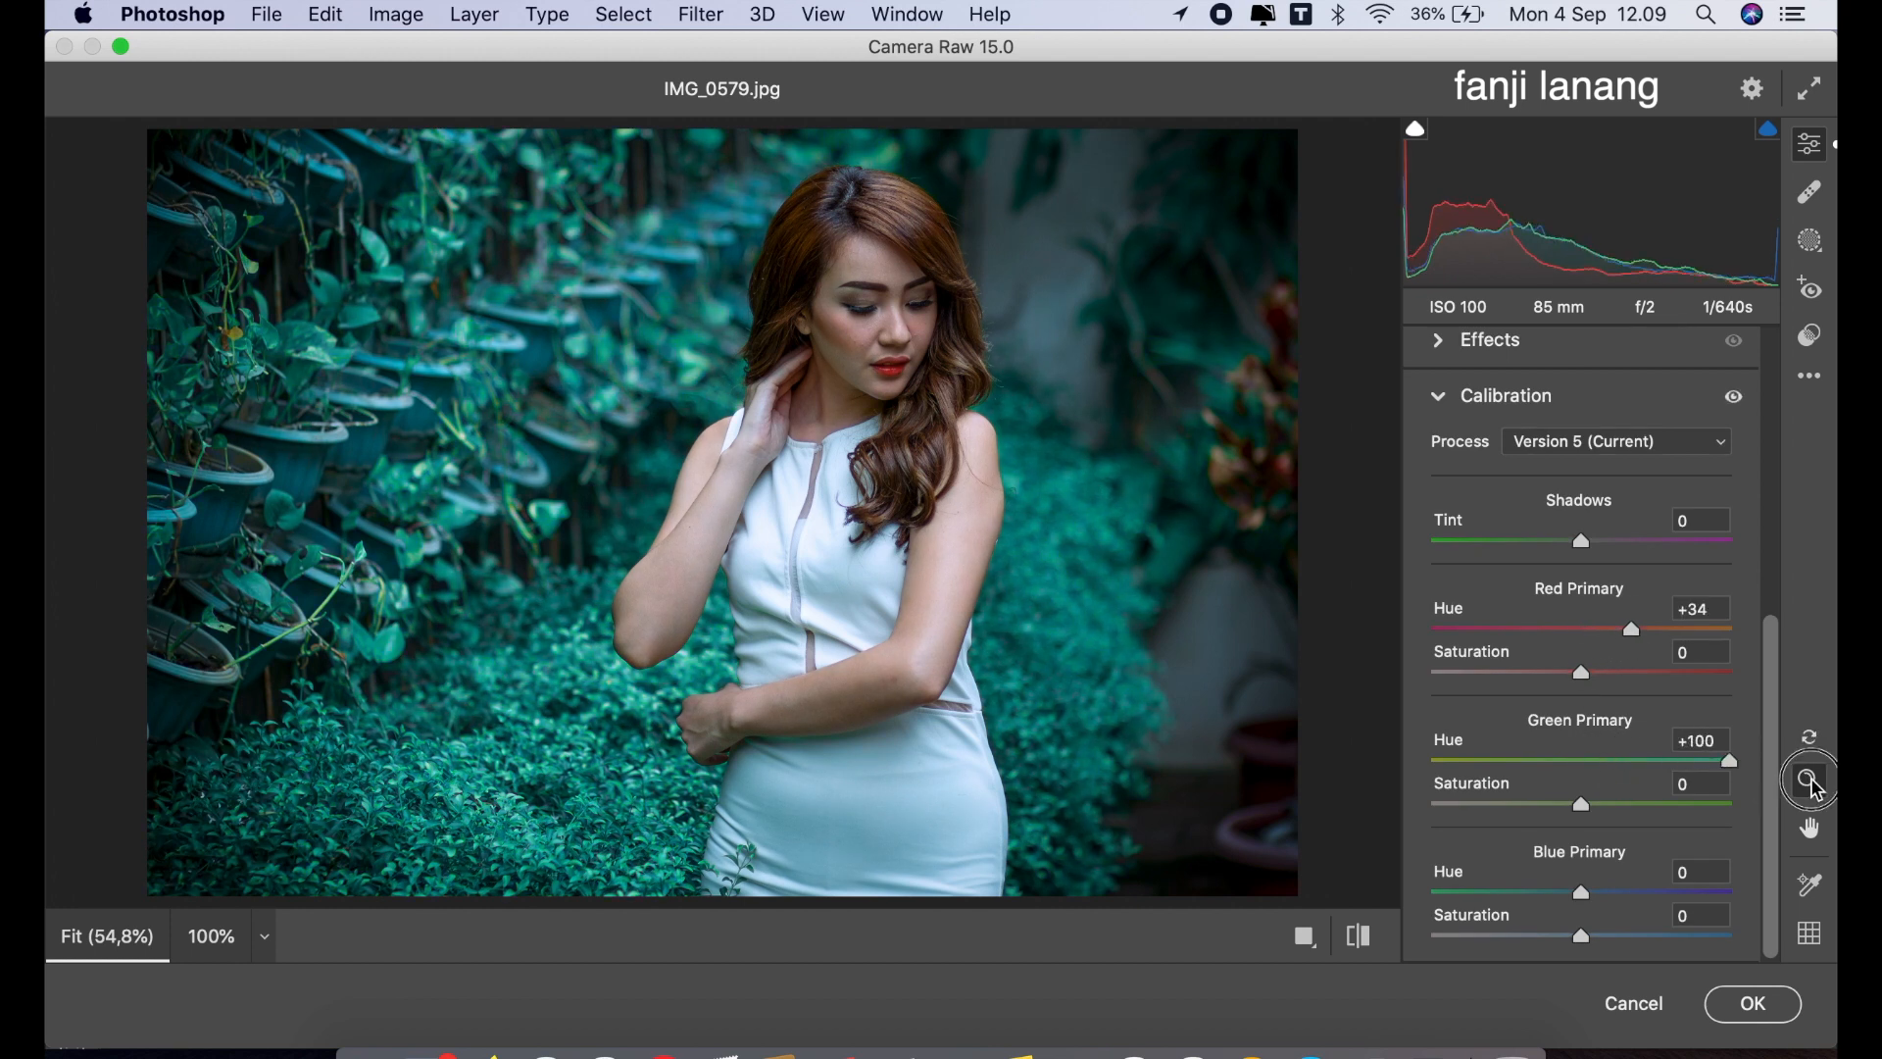
pyautogui.click(1552, 893)
pyautogui.moveTo(1552, 893)
pyautogui.mouseDown()
pyautogui.moveTo(1515, 889)
pyautogui.moveTo(1545, 914)
pyautogui.mouseUp()
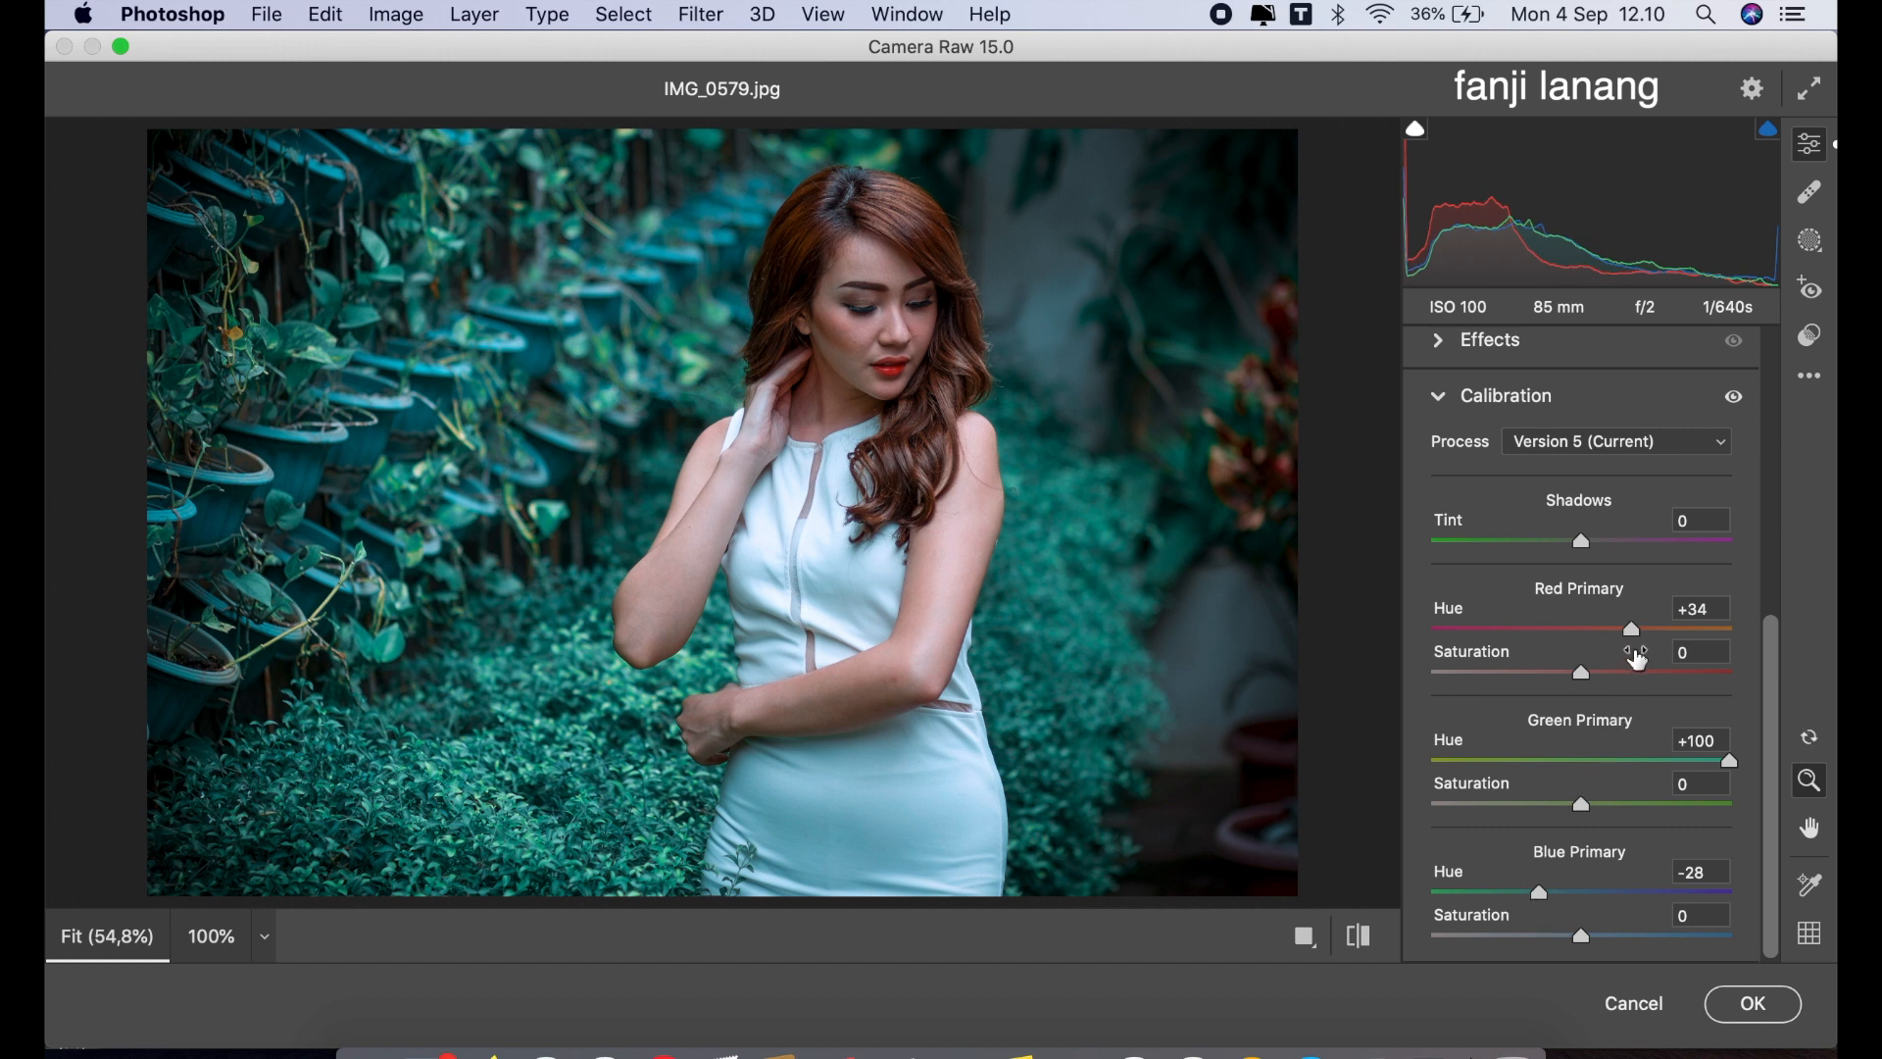
# - Refine the calibration to Red Primary hue +49 and saturation +6, Blue Primary hue -43 and saturation -13, and Green Primary saturation +5
pyautogui.moveTo(1665, 628)
pyautogui.mouseDown()
pyautogui.moveTo(1631, 638)
pyautogui.moveTo(1618, 676)
pyautogui.moveTo(1585, 676)
pyautogui.moveTo(1653, 633)
pyautogui.moveTo(1657, 662)
pyautogui.mouseUp()
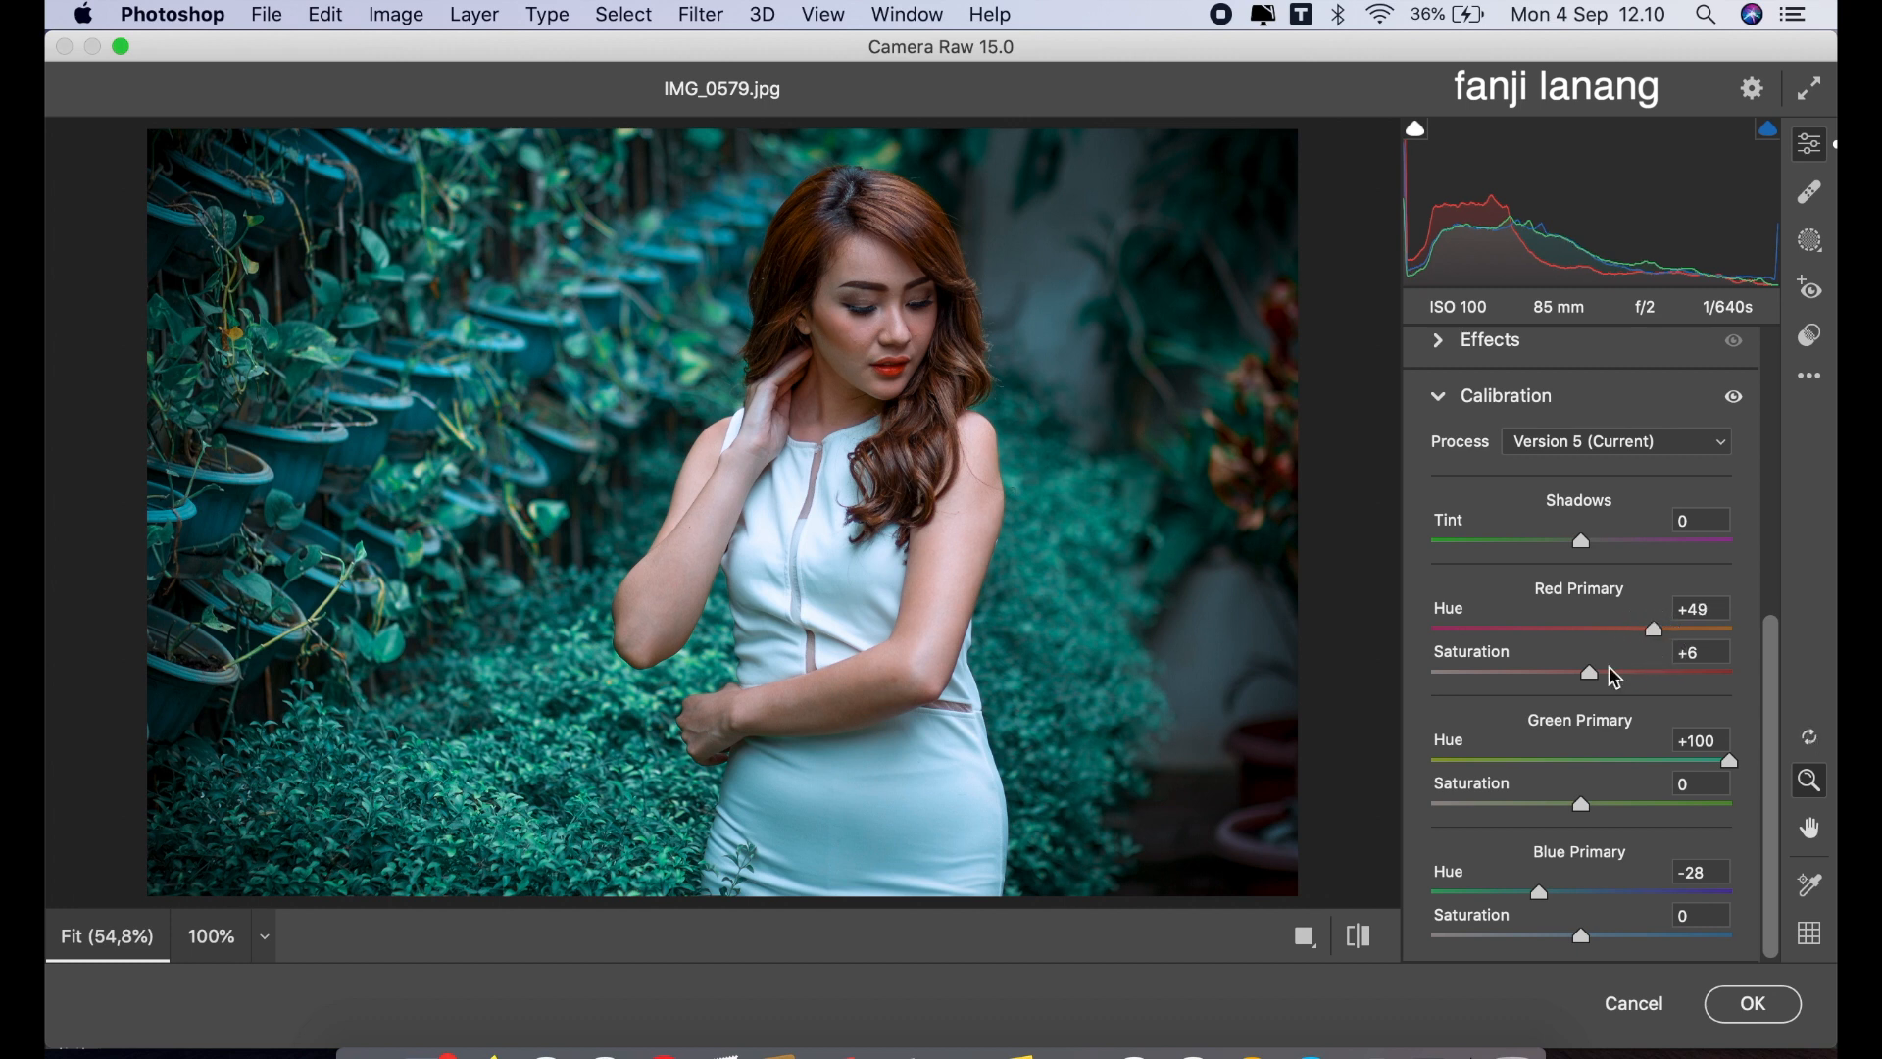
pyautogui.click(1519, 894)
pyautogui.moveTo(1564, 936); pyautogui.dragTo(1566, 941)
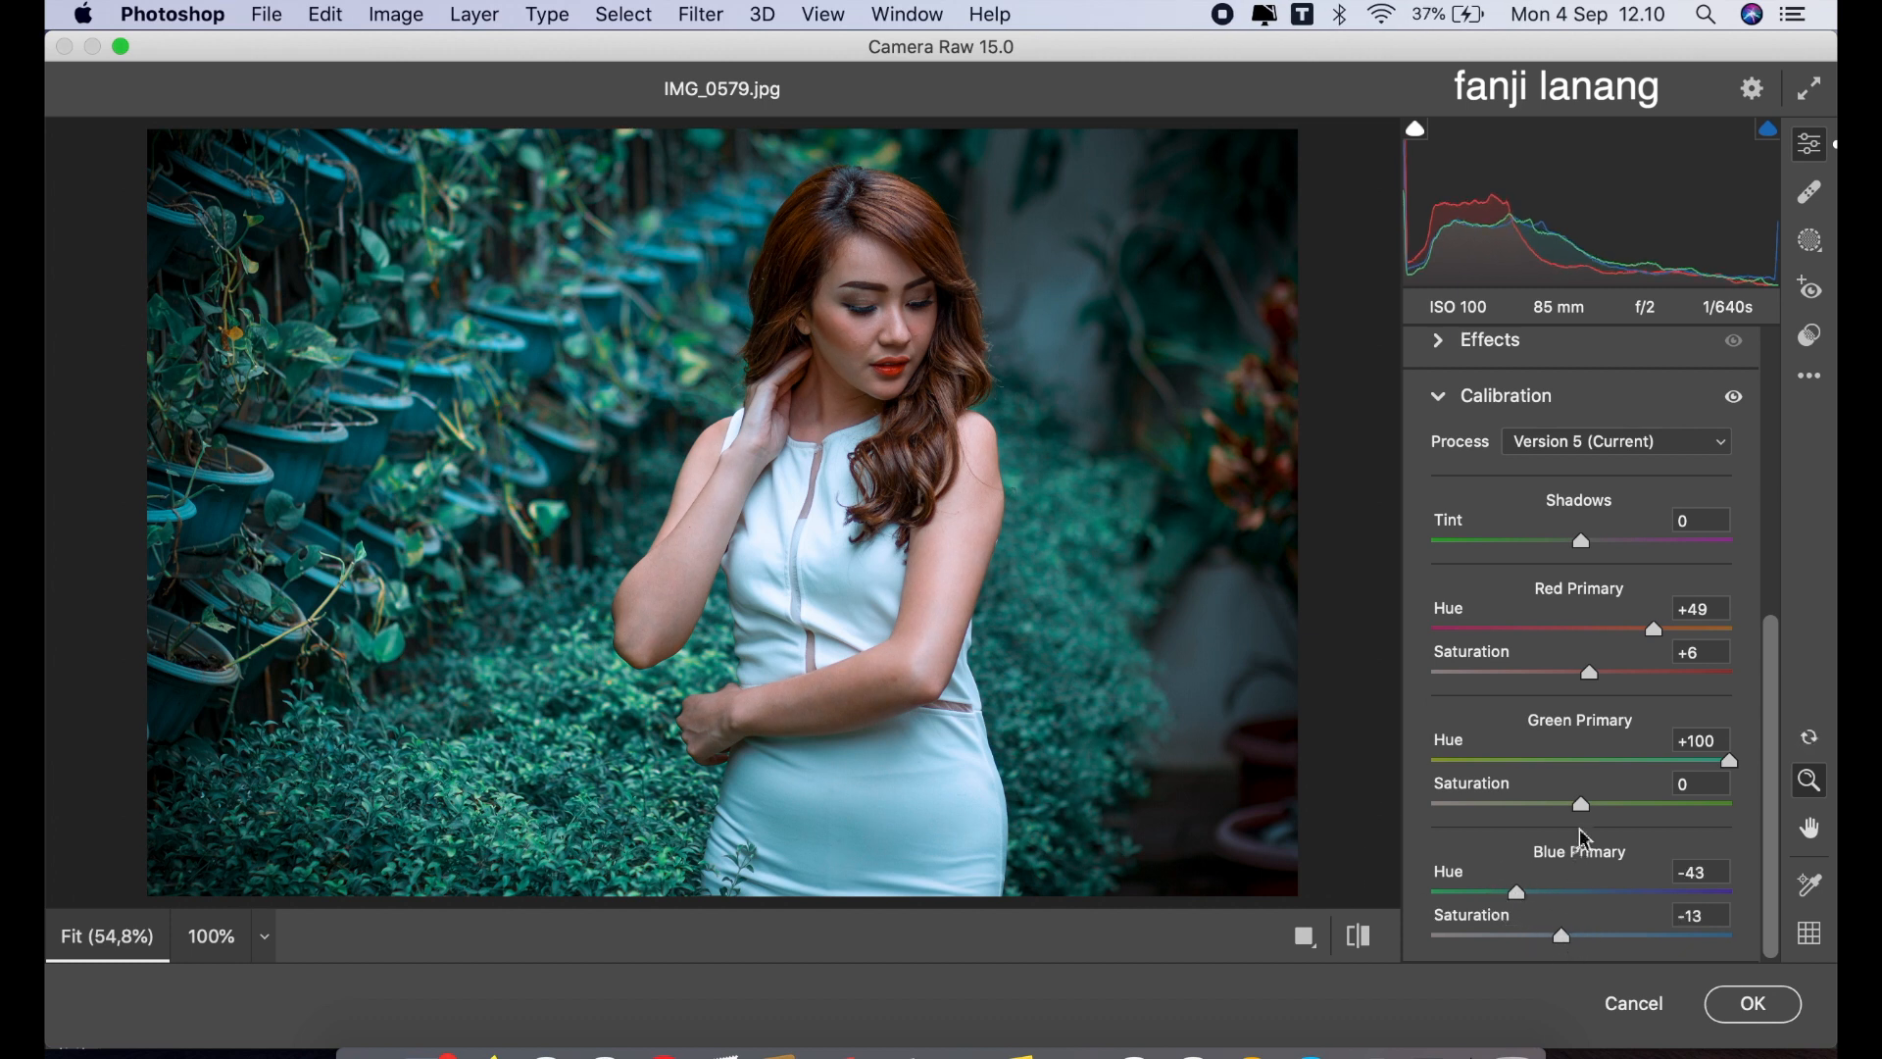
pyautogui.moveTo(1582, 804)
pyautogui.mouseDown()
pyautogui.moveTo(1508, 812)
pyautogui.moveTo(1645, 815)
pyautogui.moveTo(1591, 840)
pyautogui.mouseUp()
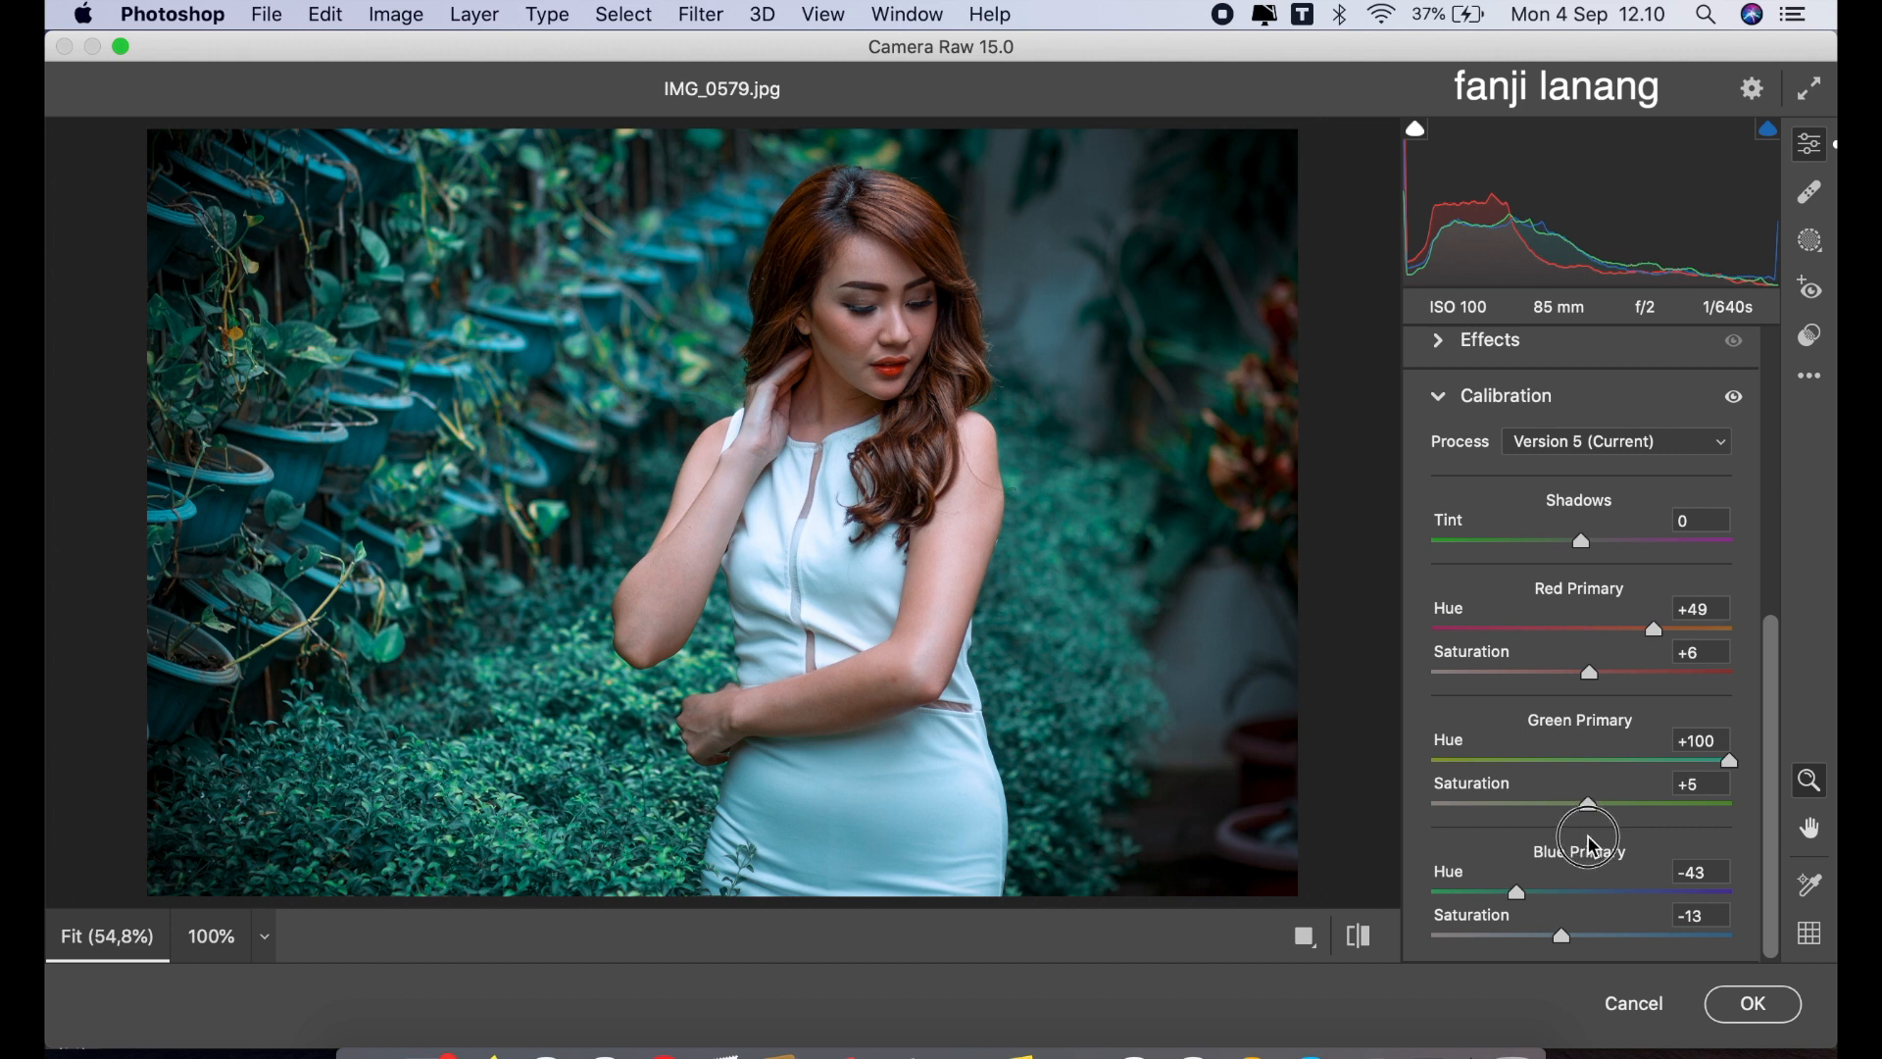
# - Compare the portrait with its original, then set Red Primary saturation to +11 and Blue Primary saturation to +20 and apply the Camera Raw filter
pyautogui.click(1361, 939)
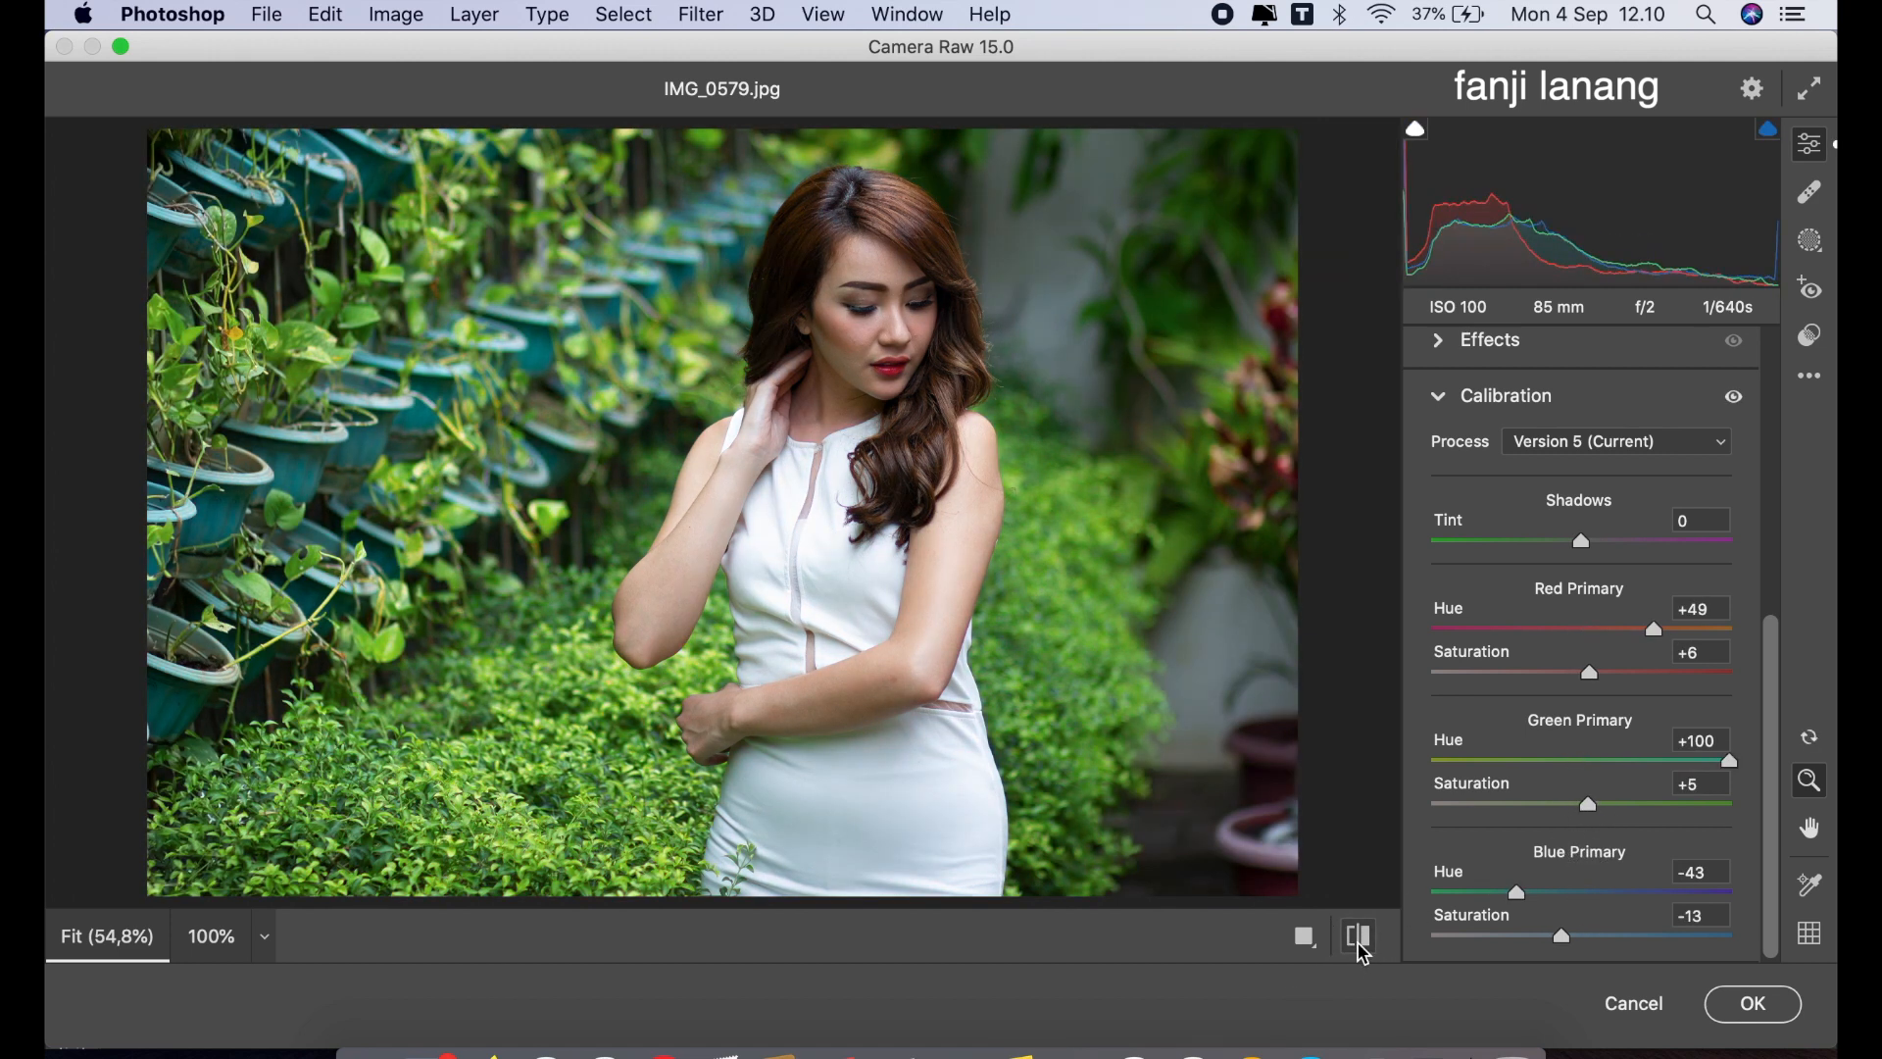
pyautogui.click(1361, 943)
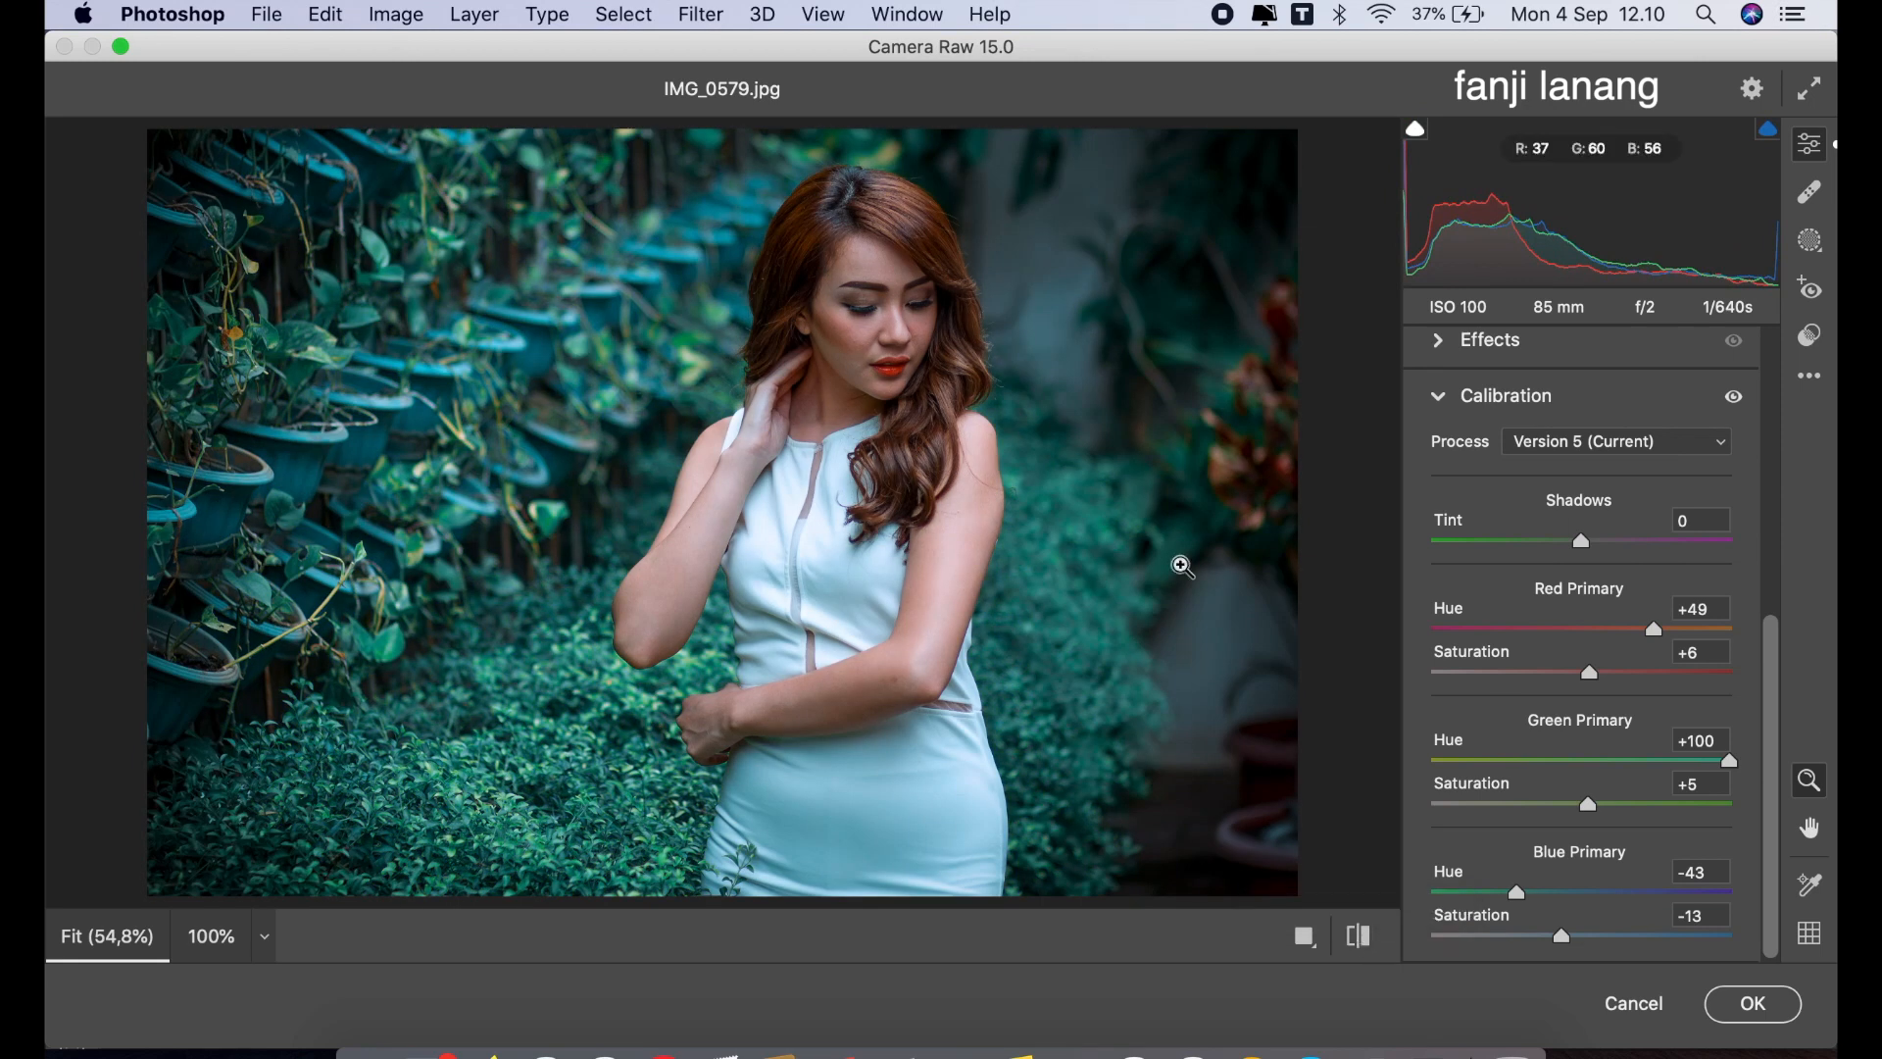
pyautogui.moveTo(1585, 675); pyautogui.dragTo(1598, 677)
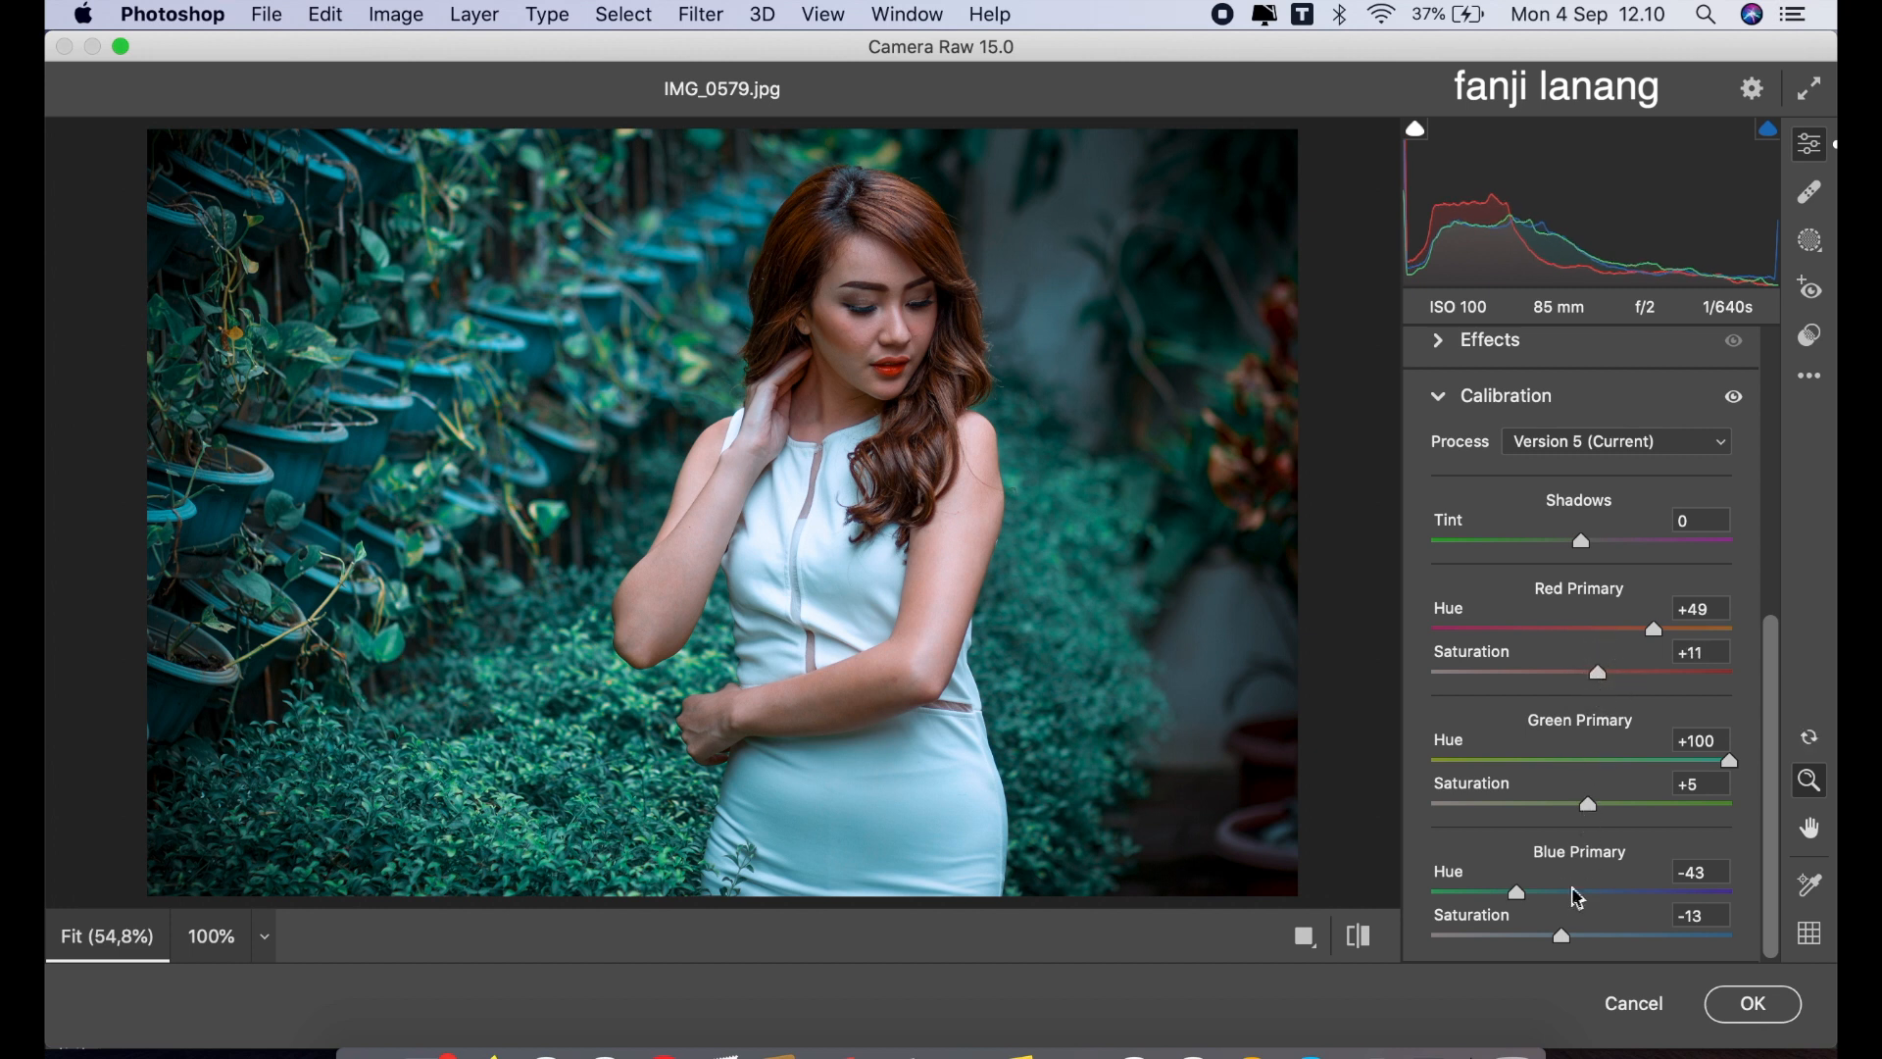
pyautogui.click(1600, 936)
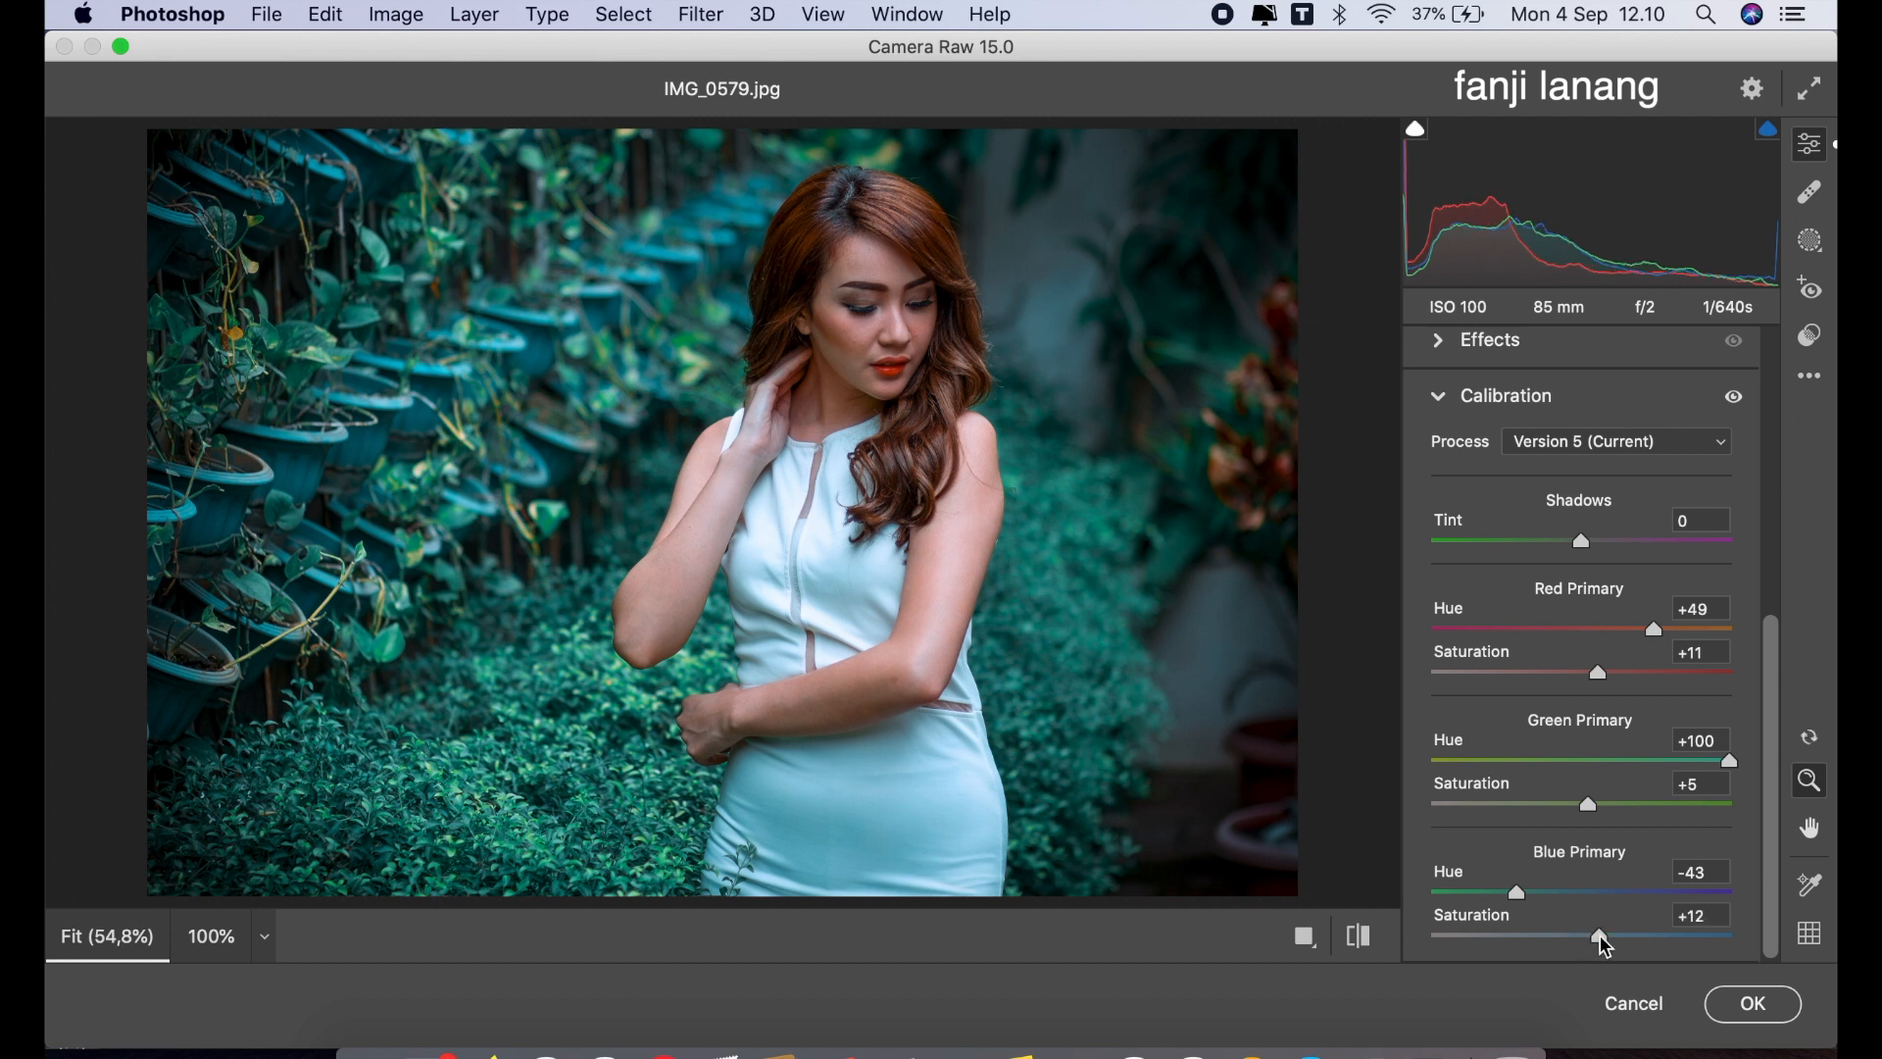
pyautogui.moveTo(1602, 939)
pyautogui.mouseDown()
pyautogui.moveTo(1630, 941)
pyautogui.moveTo(1610, 959)
pyautogui.mouseUp()
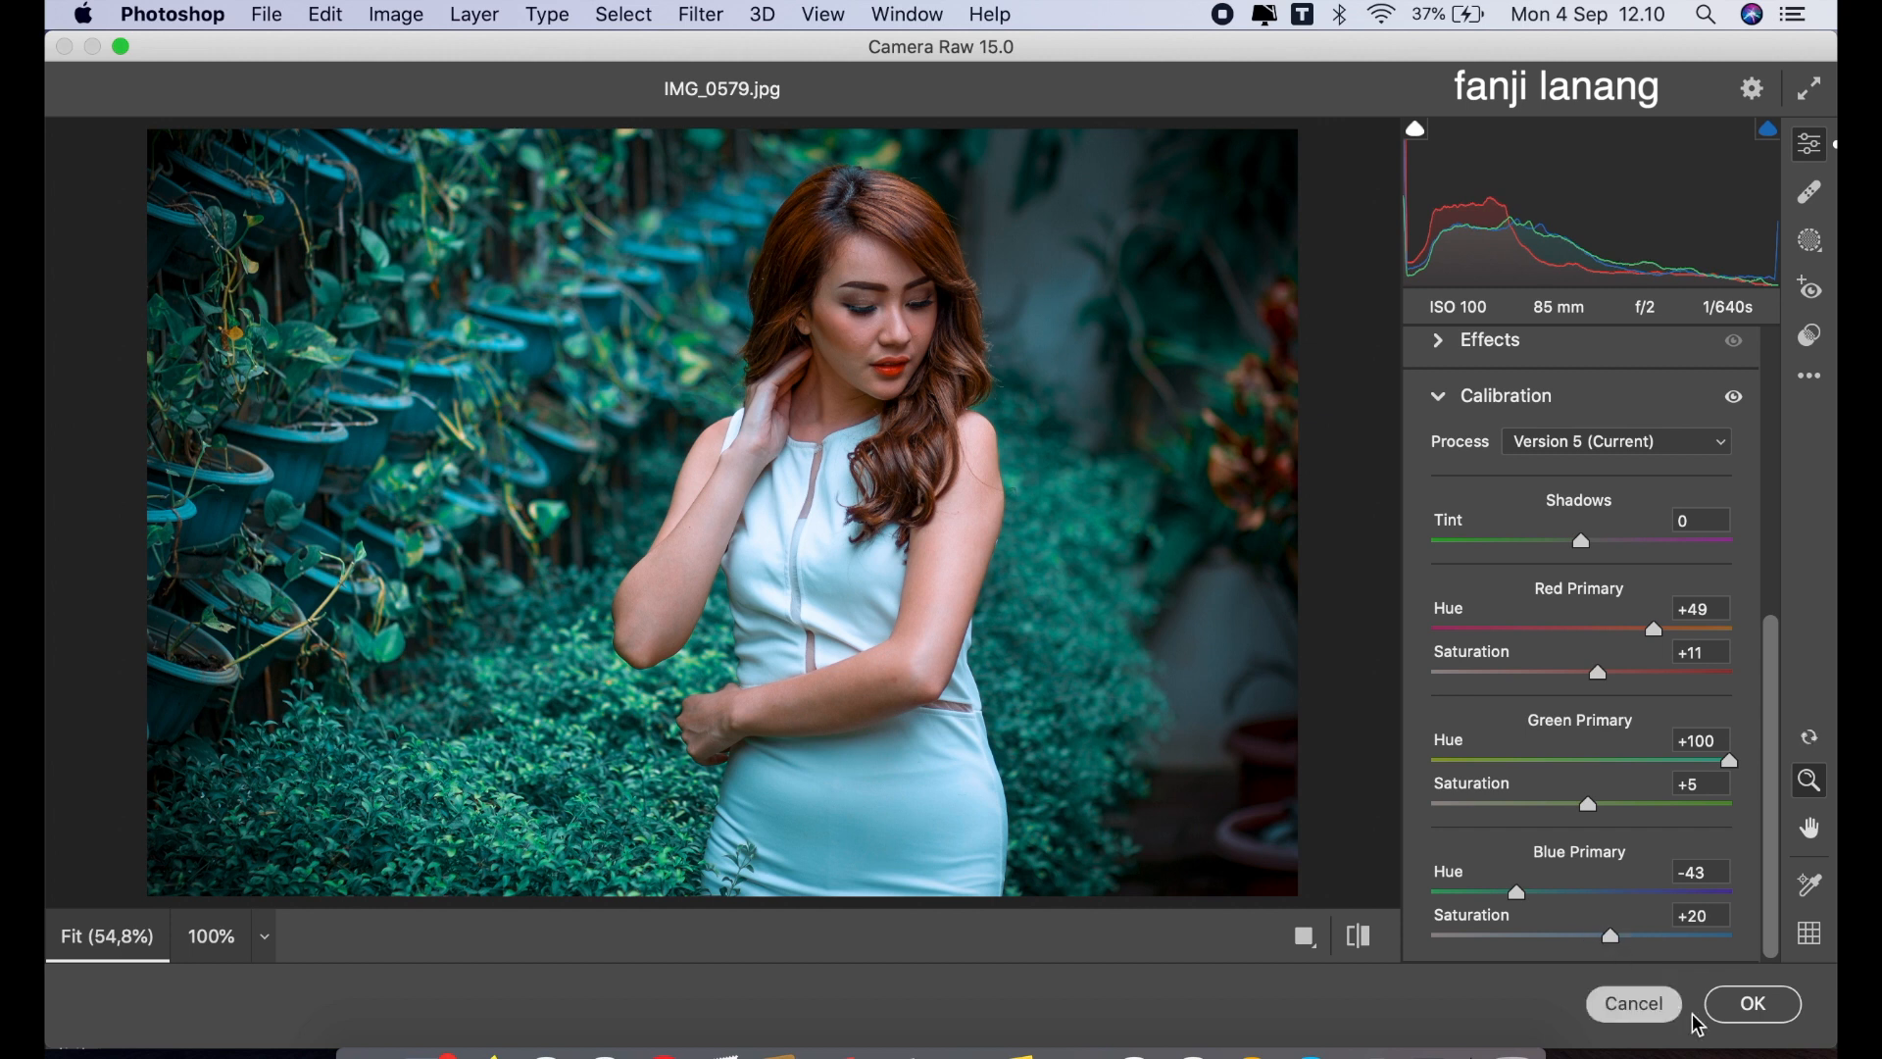
pyautogui.click(1753, 1004)
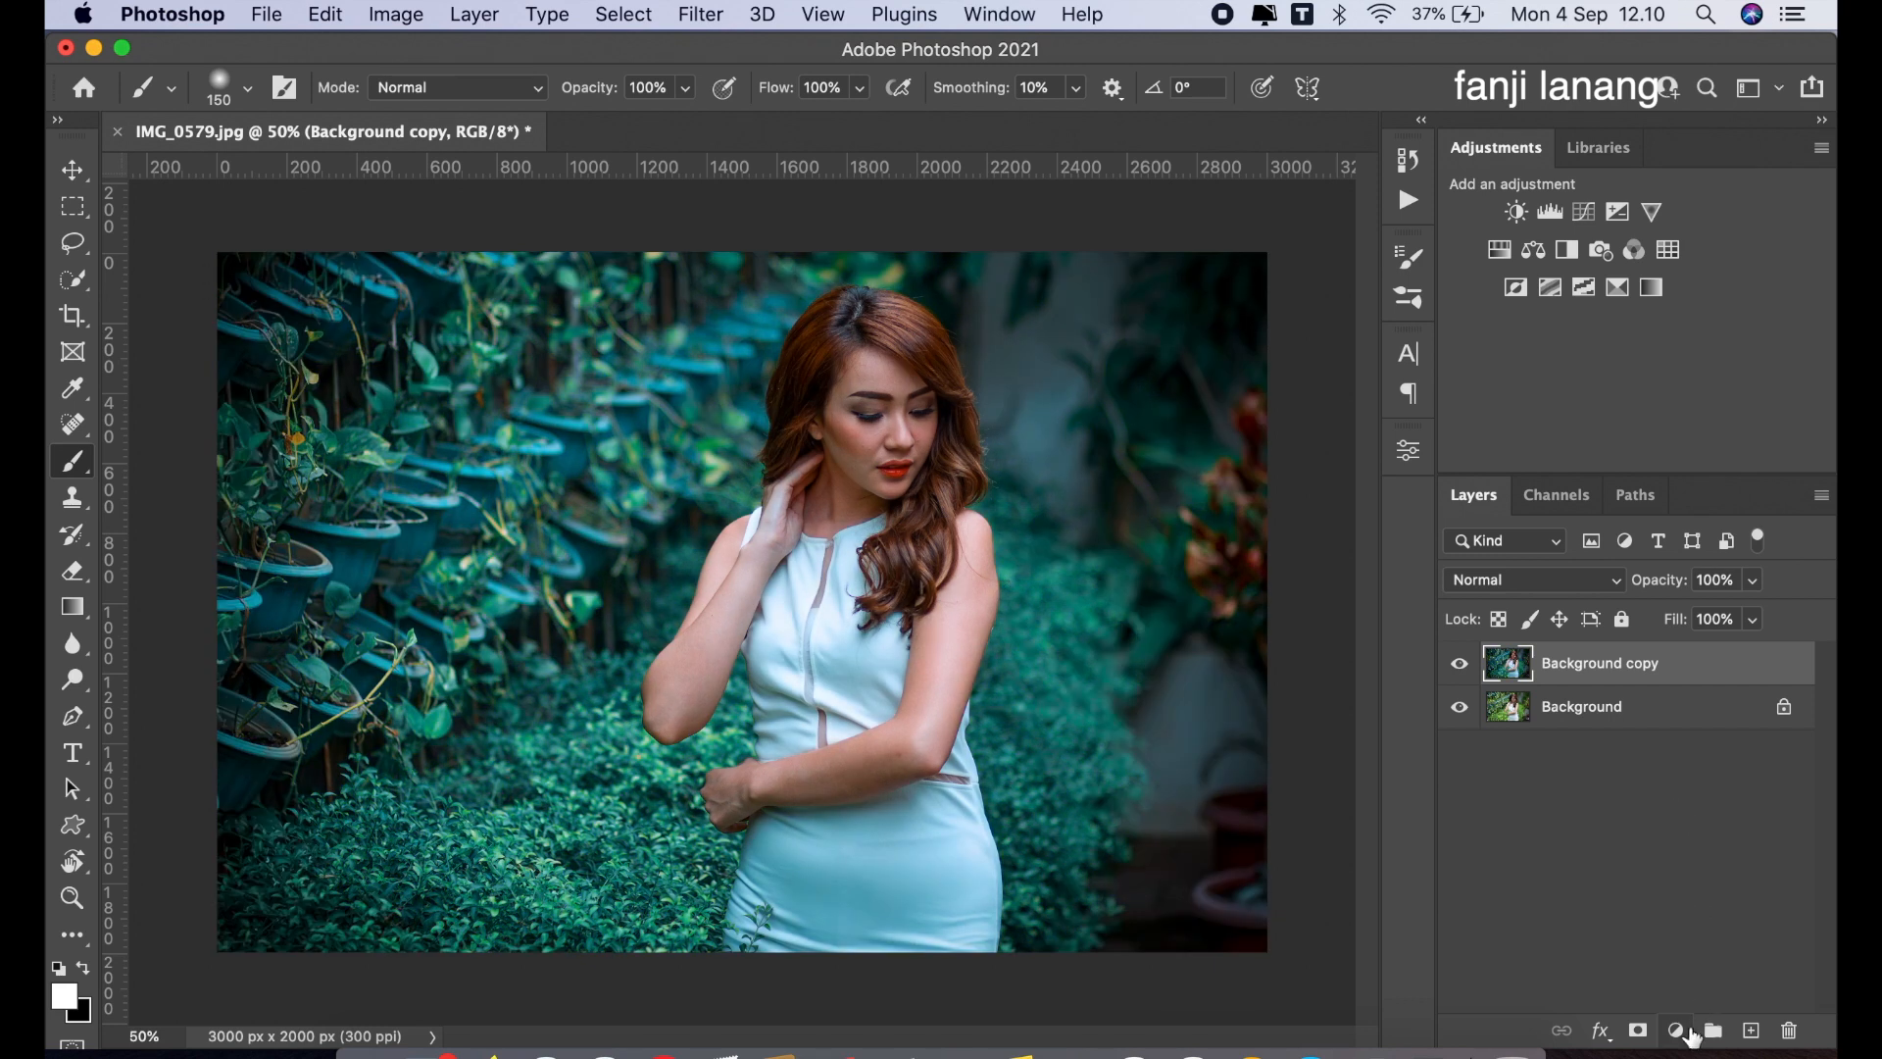
# - Add a Curves adjustment layer with an anchor point at the midtones and the black point shifted slightly inward to deepen the shadows
pyautogui.click(1676, 1030)
pyautogui.click(1642, 643)
pyautogui.click(1197, 724)
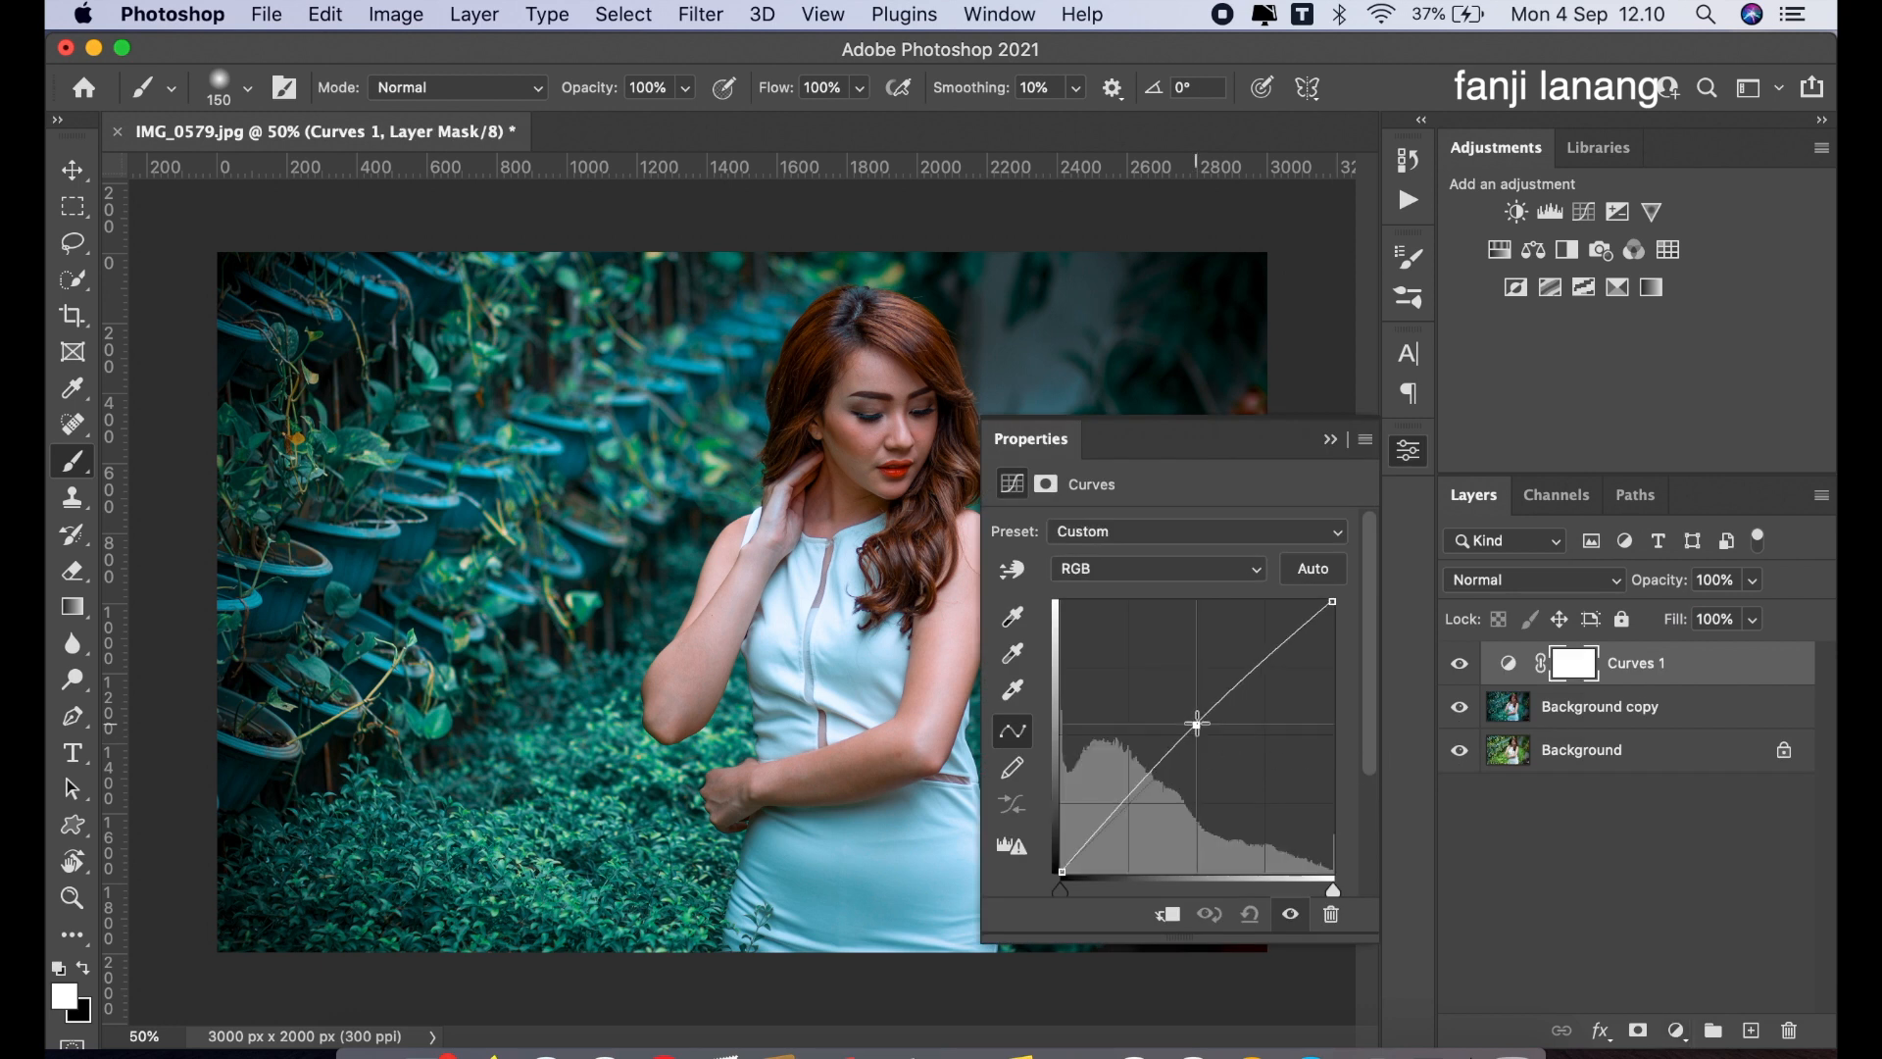
pyautogui.moveTo(1062, 871); pyautogui.dragTo(1070, 887)
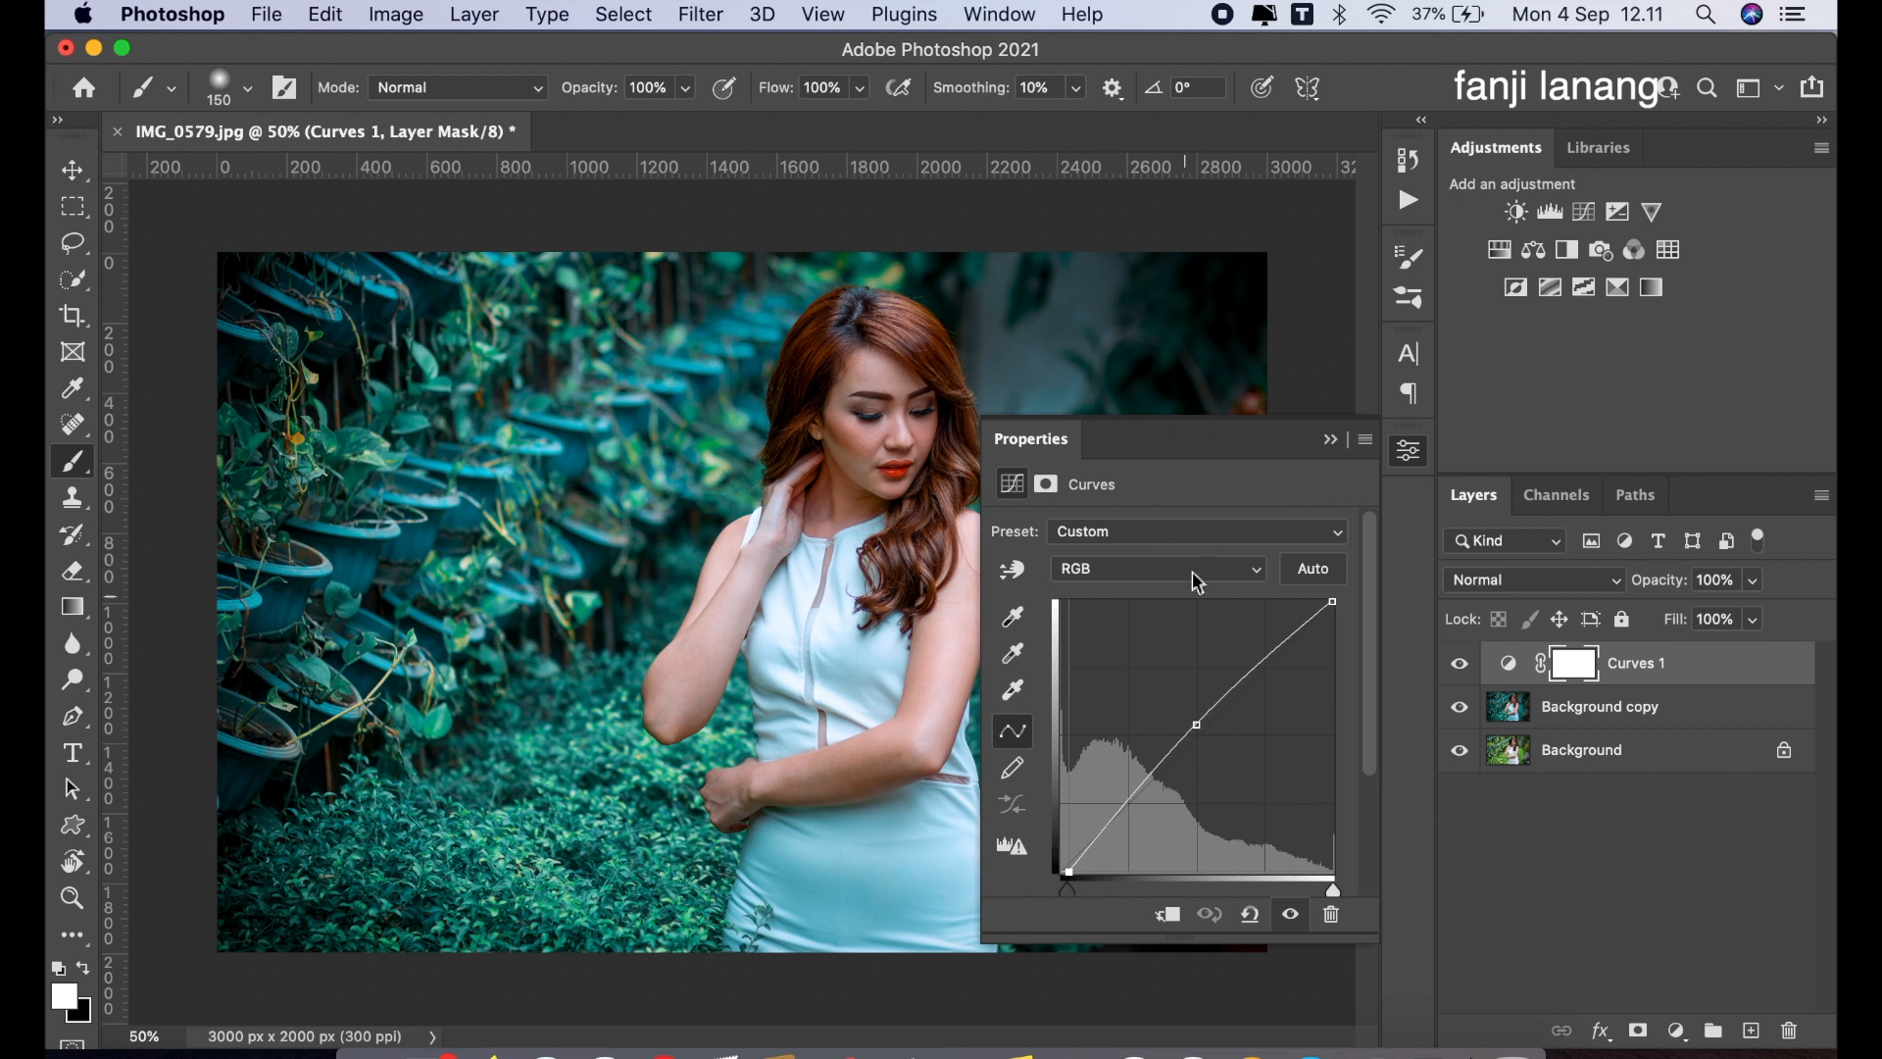
pyautogui.click(1332, 440)
# - Create a new layer above the Curves adjustment and choose the signature brush at a size of 250 px
pyautogui.click(1751, 1030)
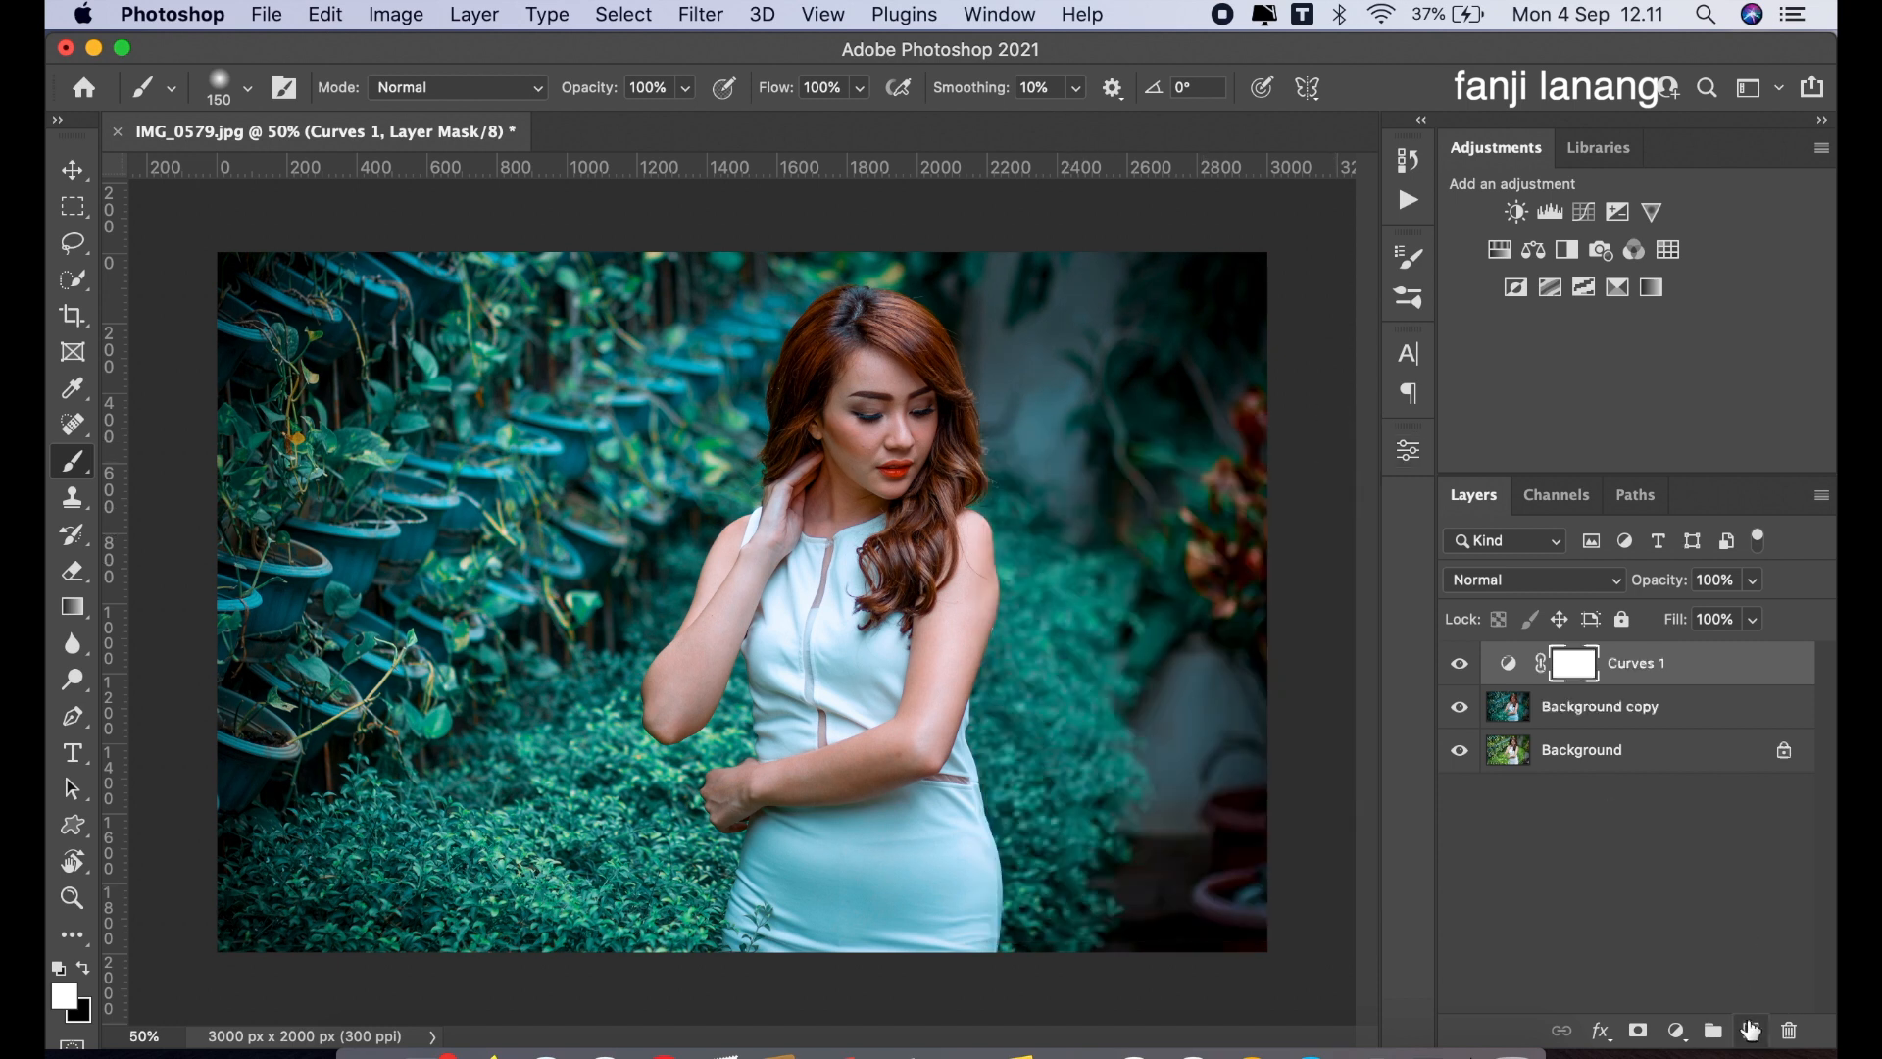
pyautogui.click(248, 94)
pyautogui.click(191, 343)
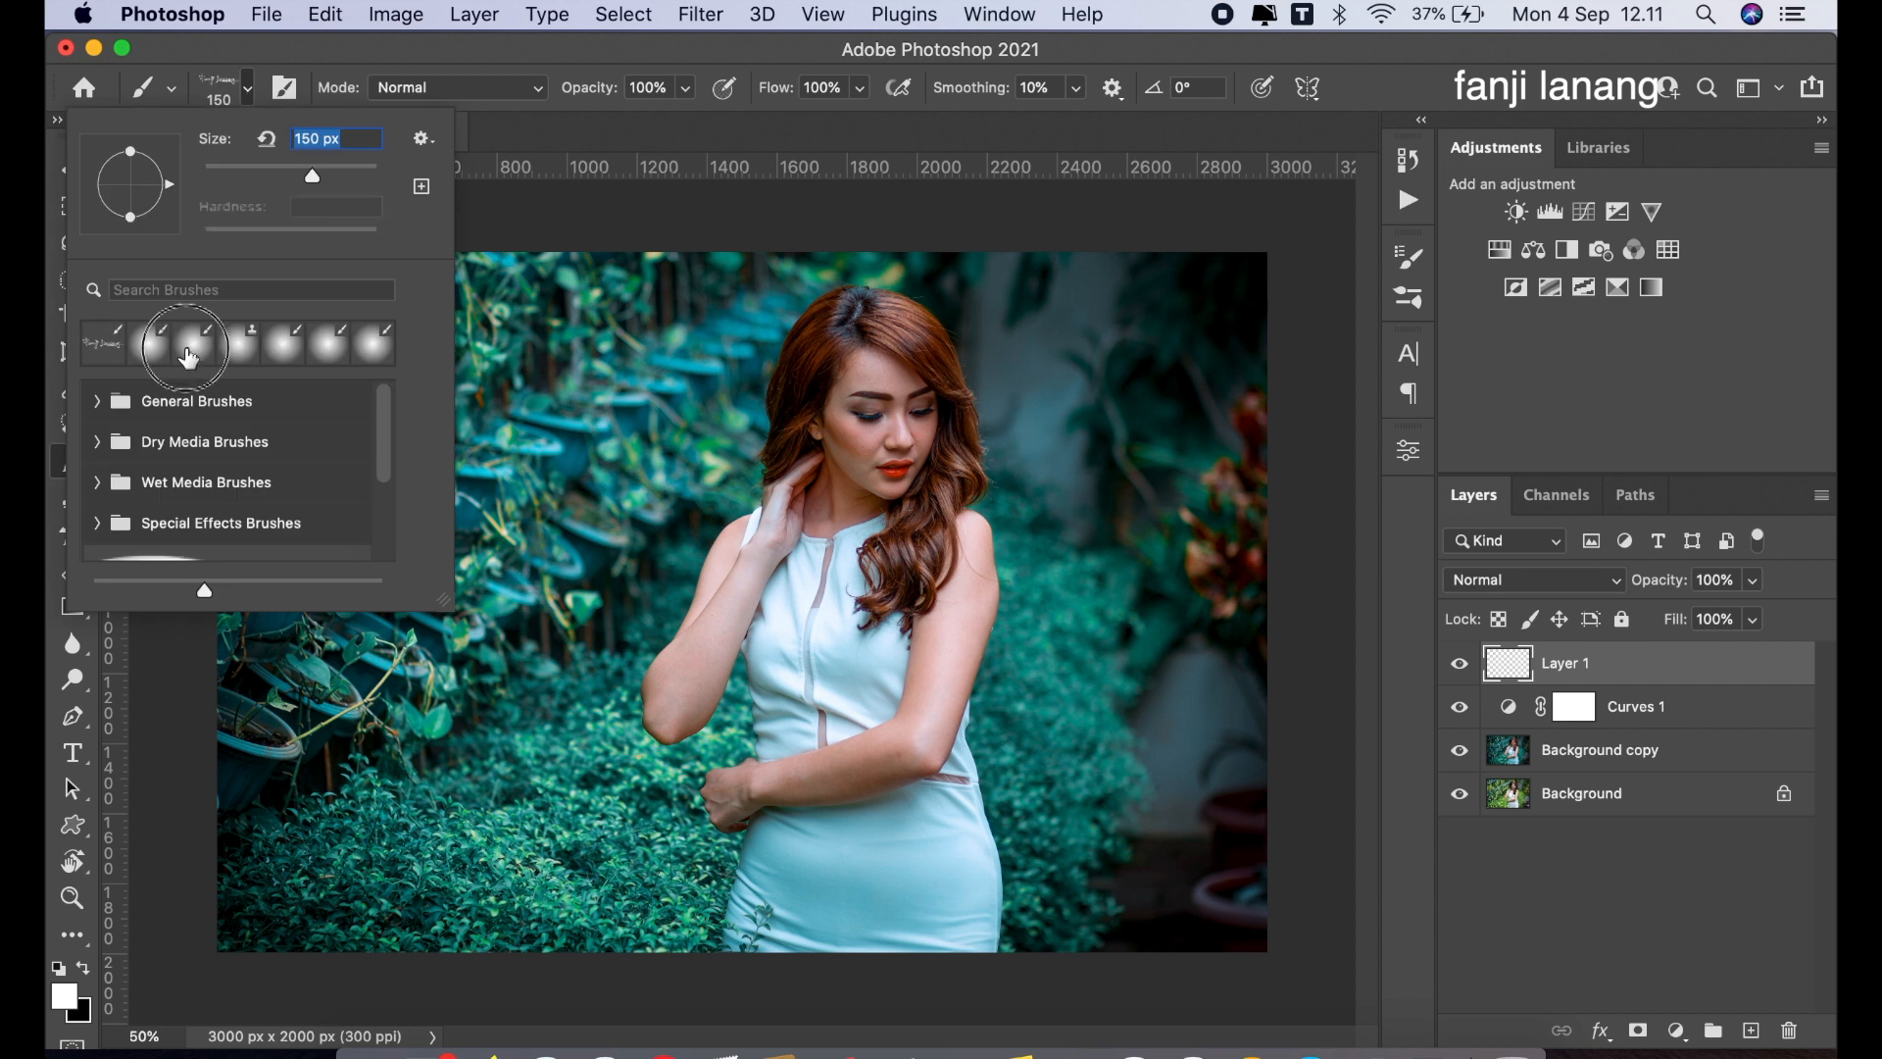
pyautogui.click(540, 139)
pyautogui.press(']')
pyautogui.press(']')
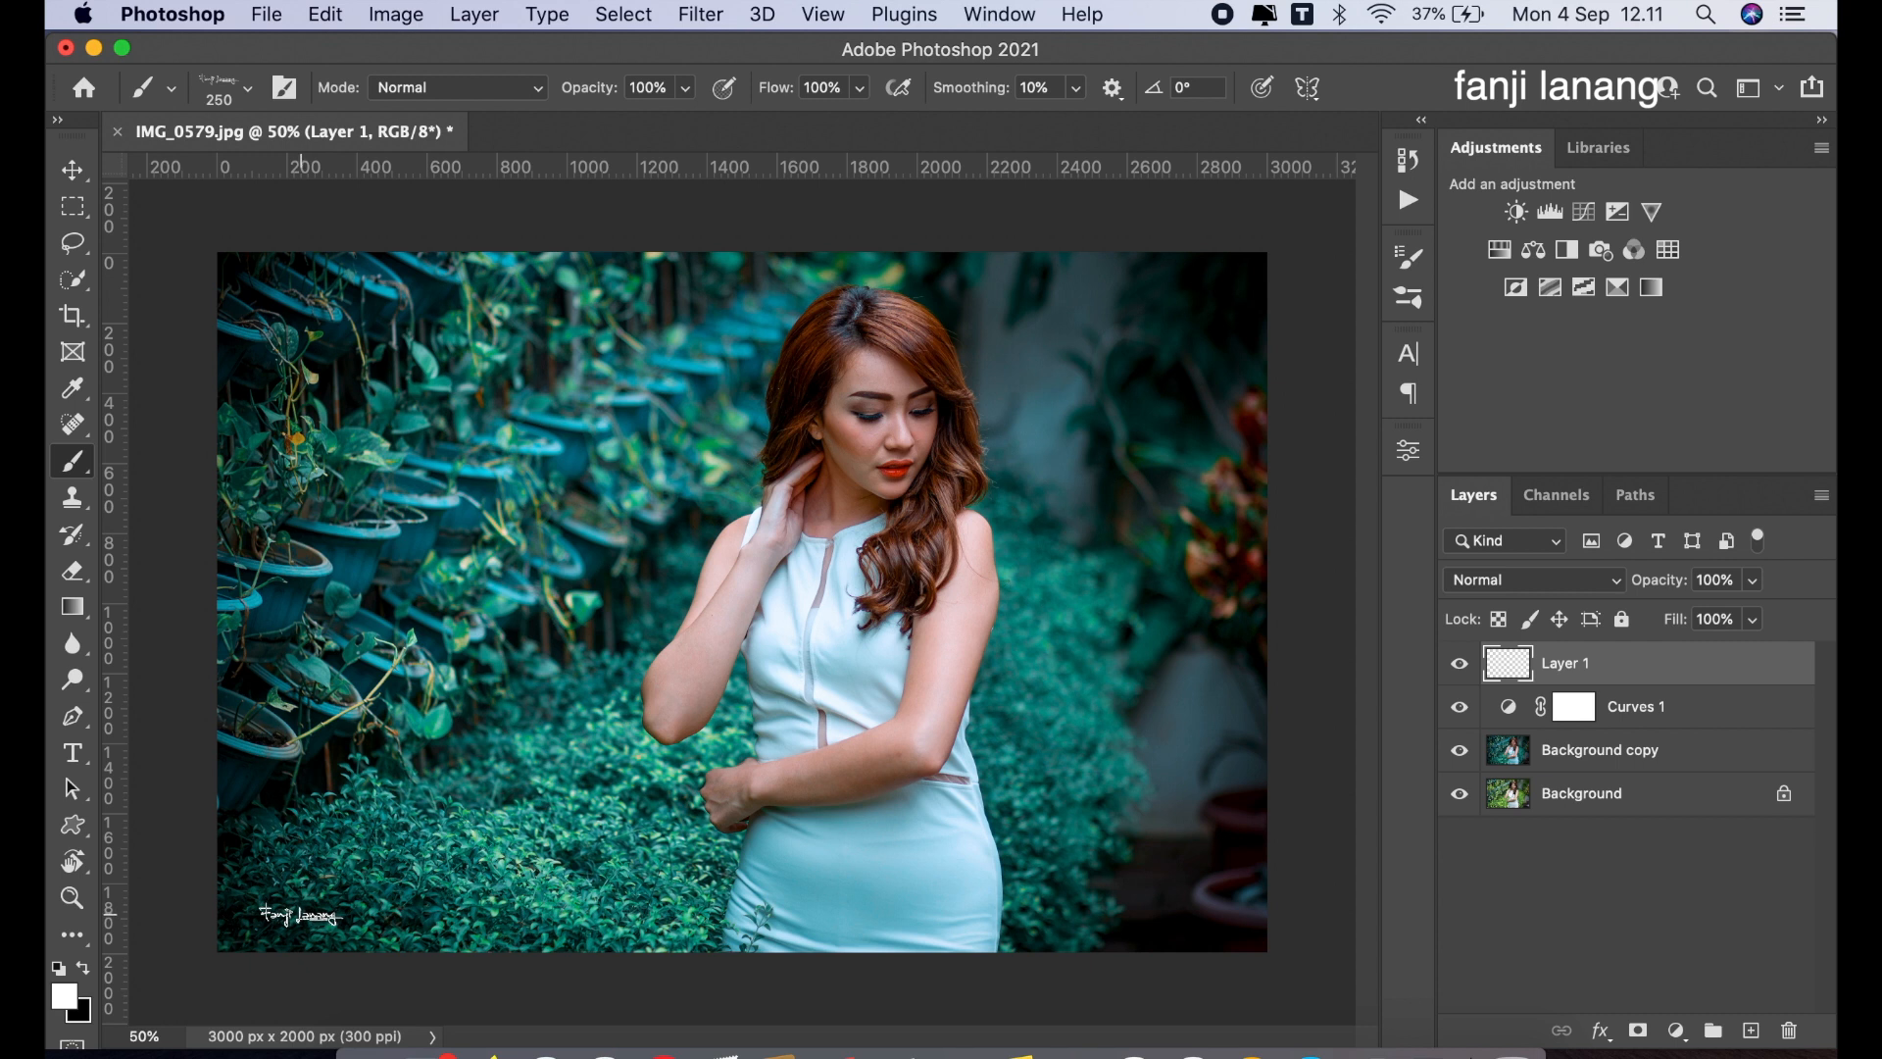